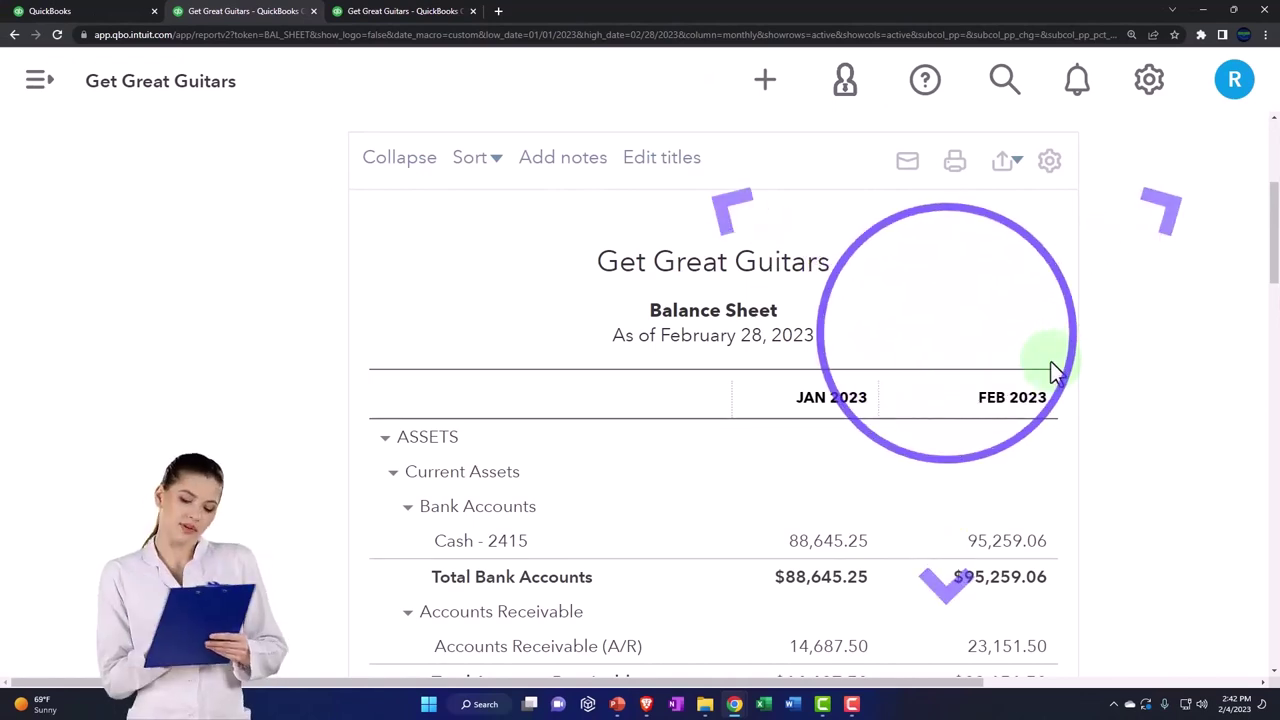
click(766, 82)
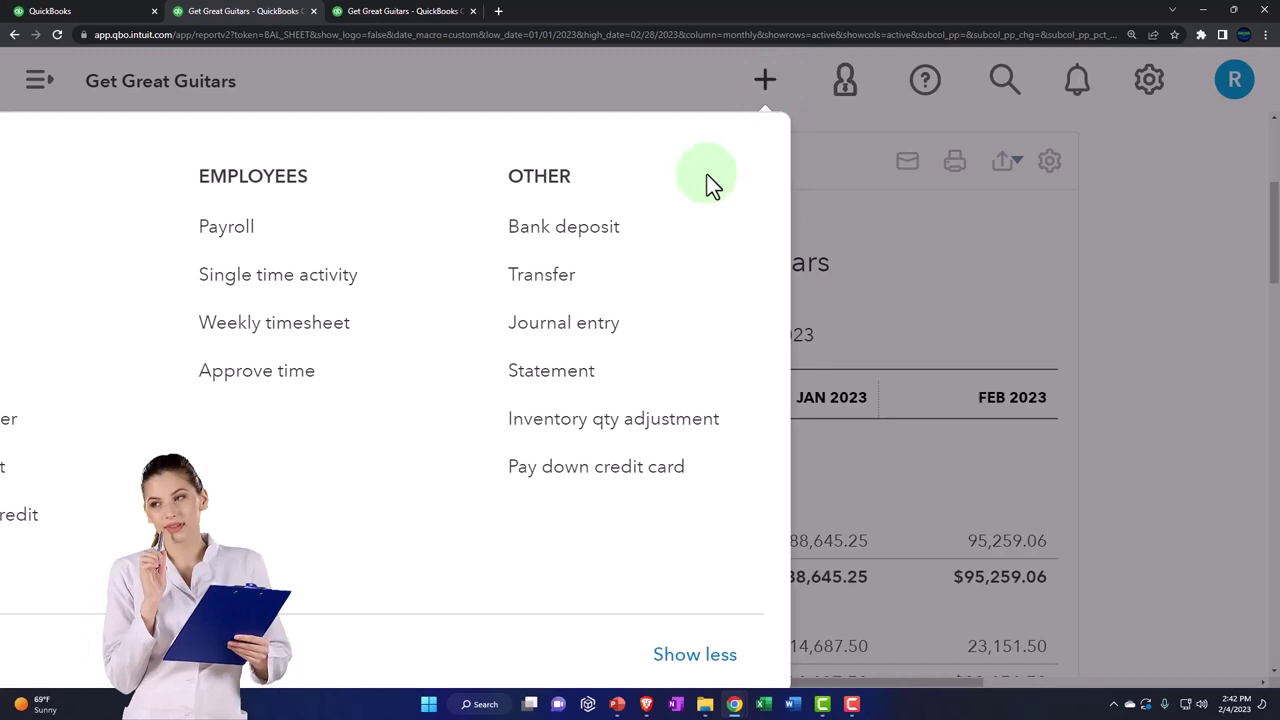
key(ctrl+minus)
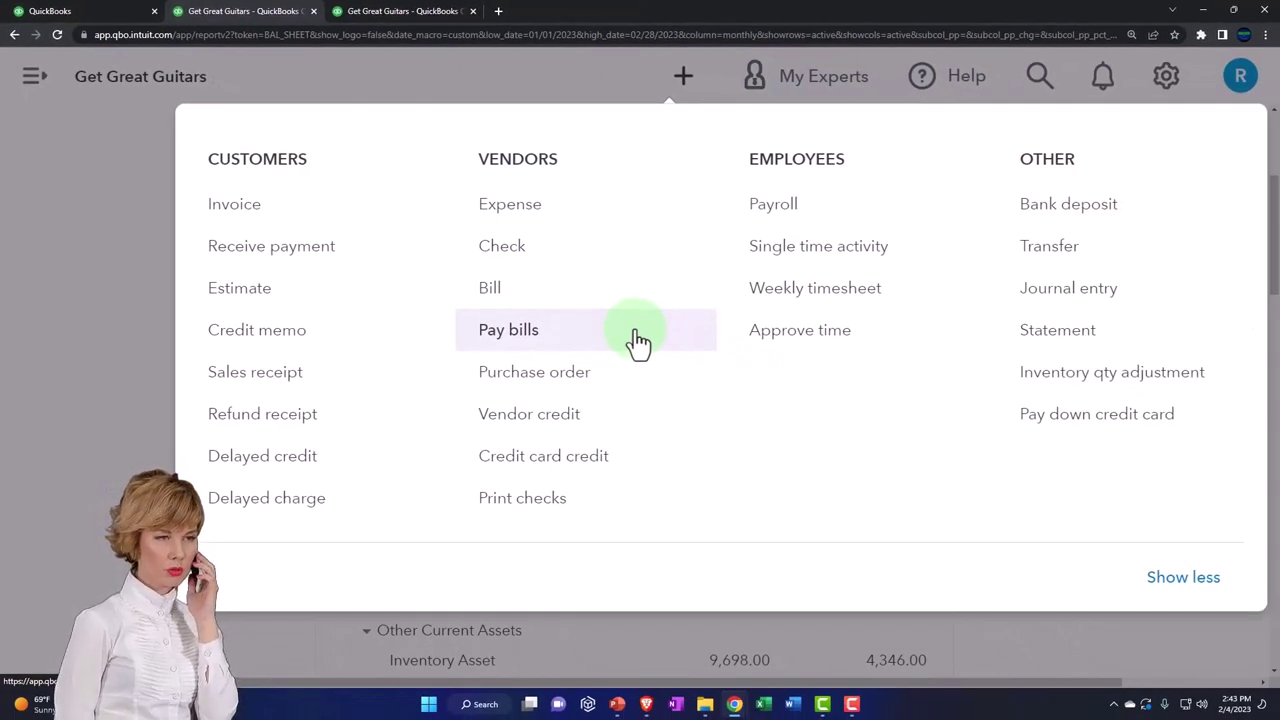
click(638, 340)
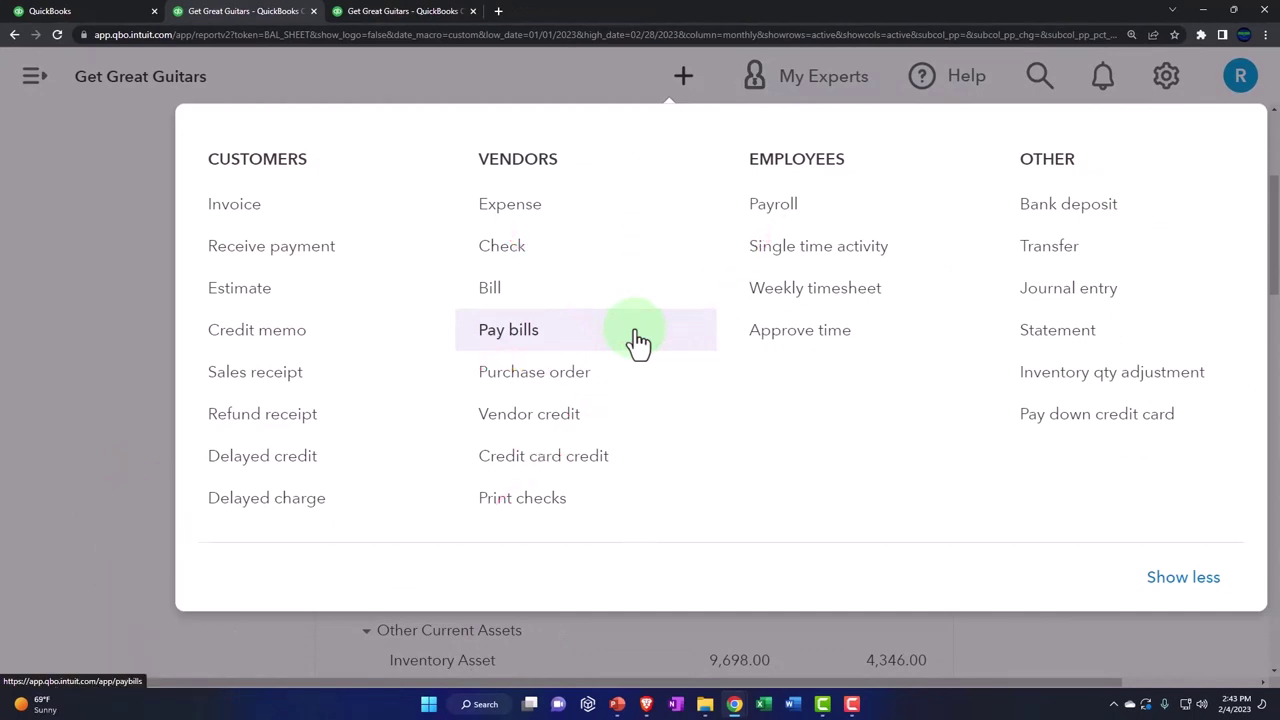
click(127, 335)
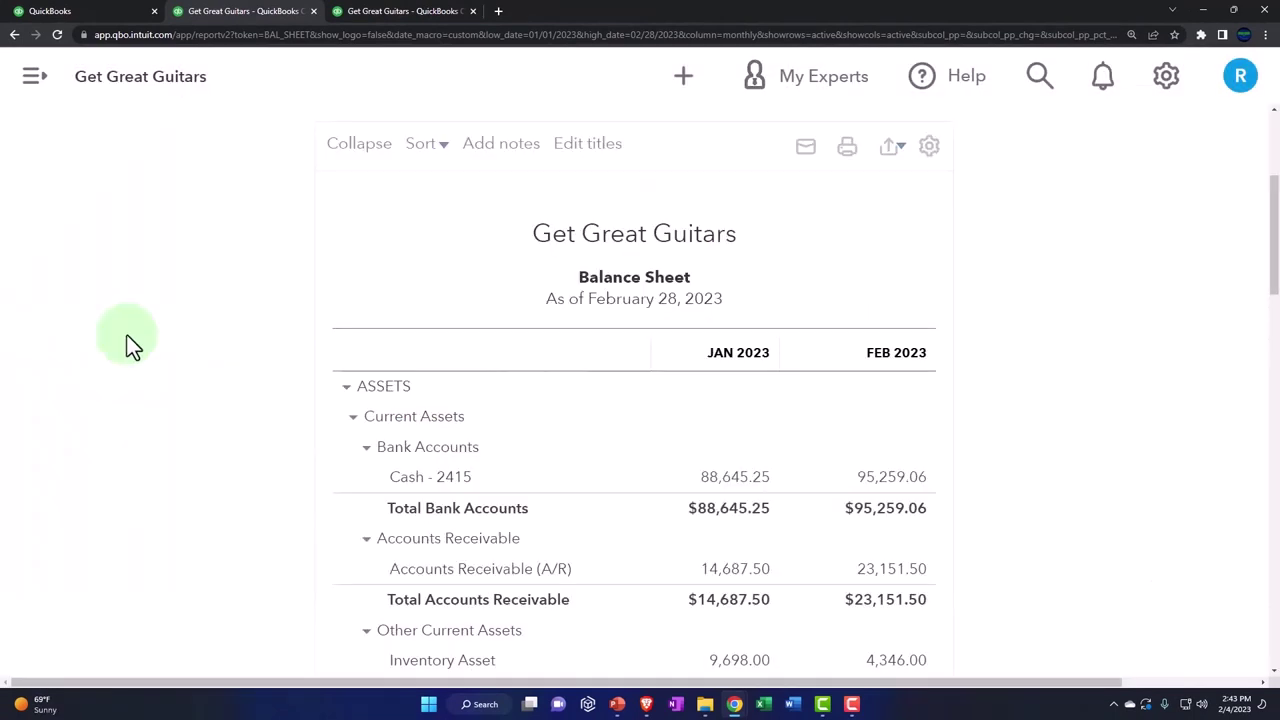
click(383, 17)
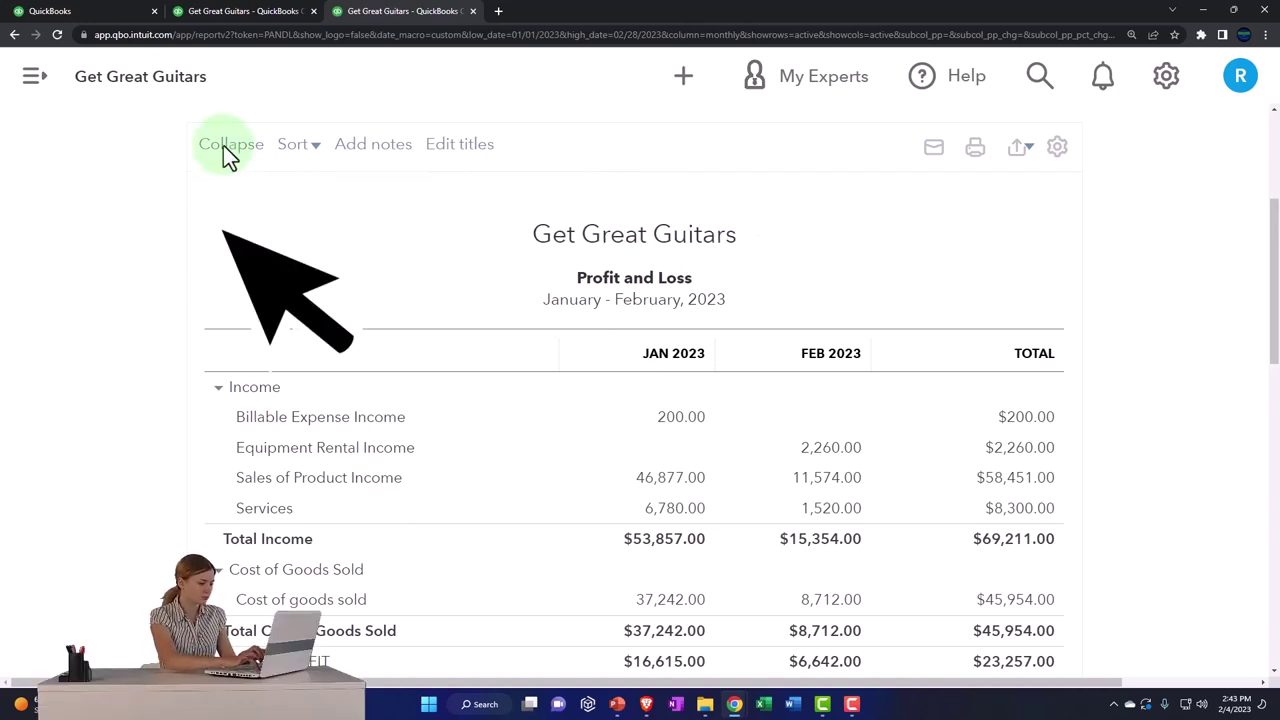
Step: Go from the QuickBooks home page to the company's budgets list, hide the navigation menu, and open Budget 1 for editing
click(100, 12)
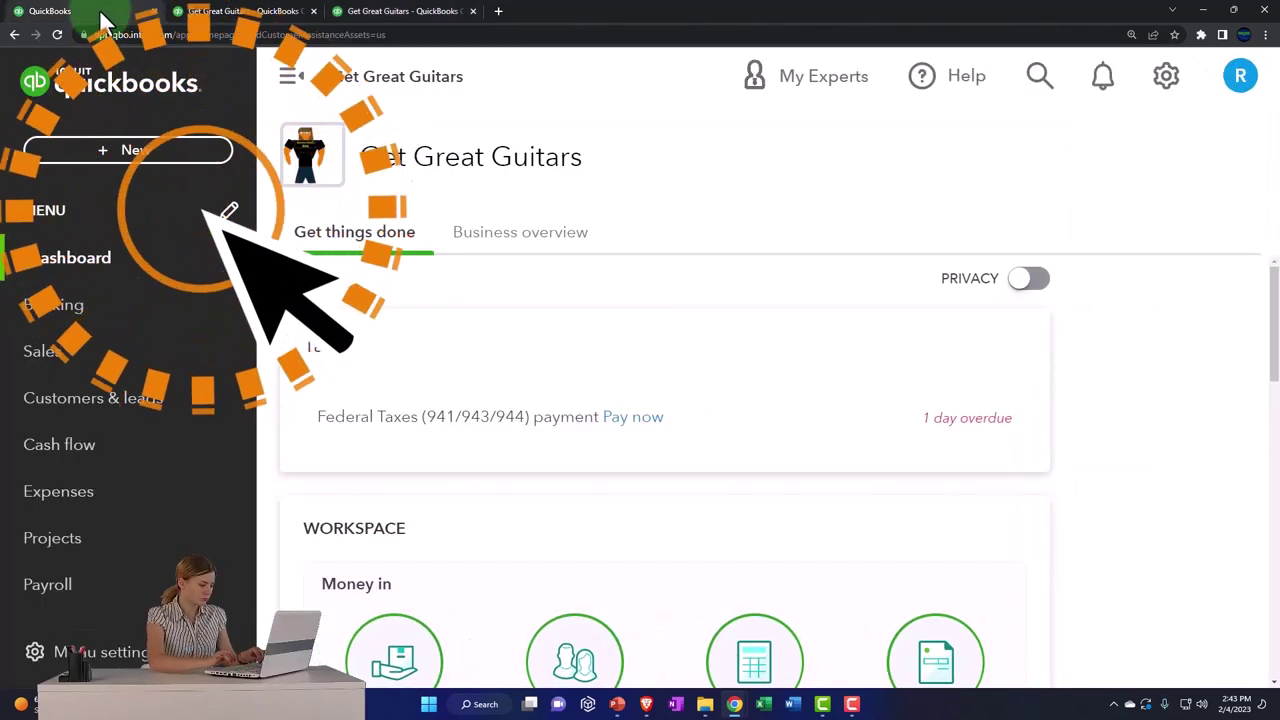
click(1165, 80)
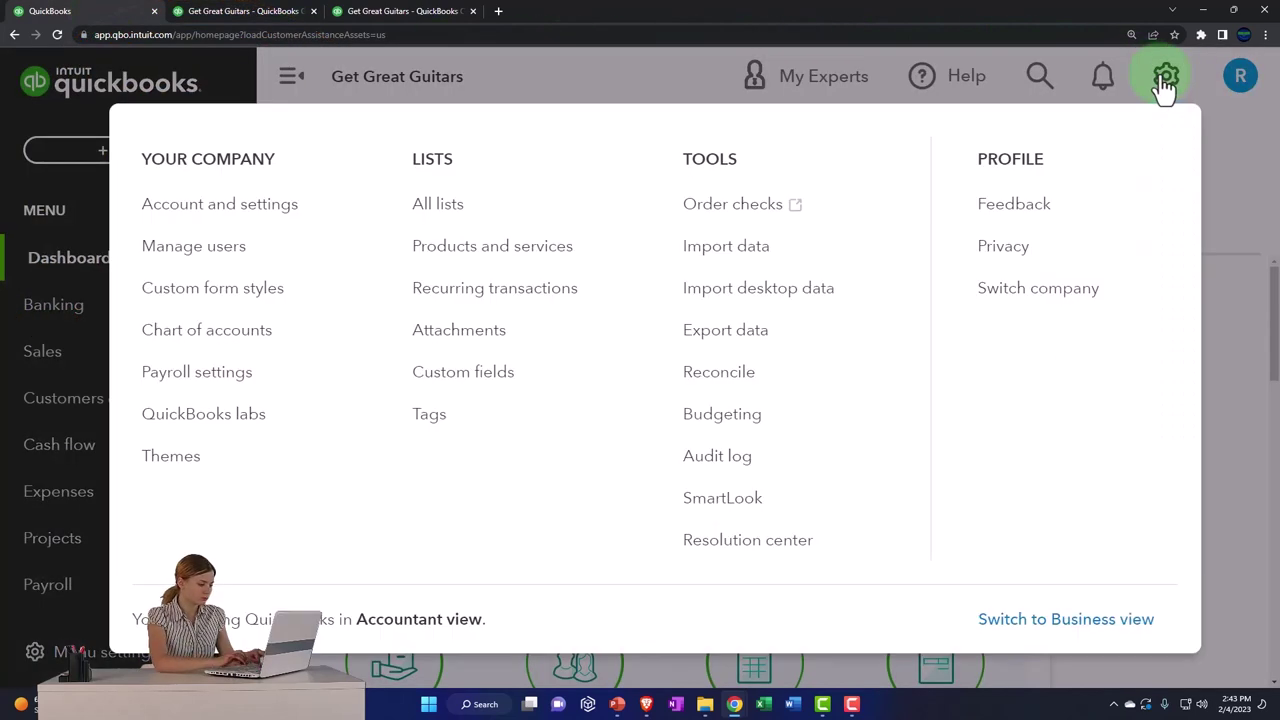
click(746, 426)
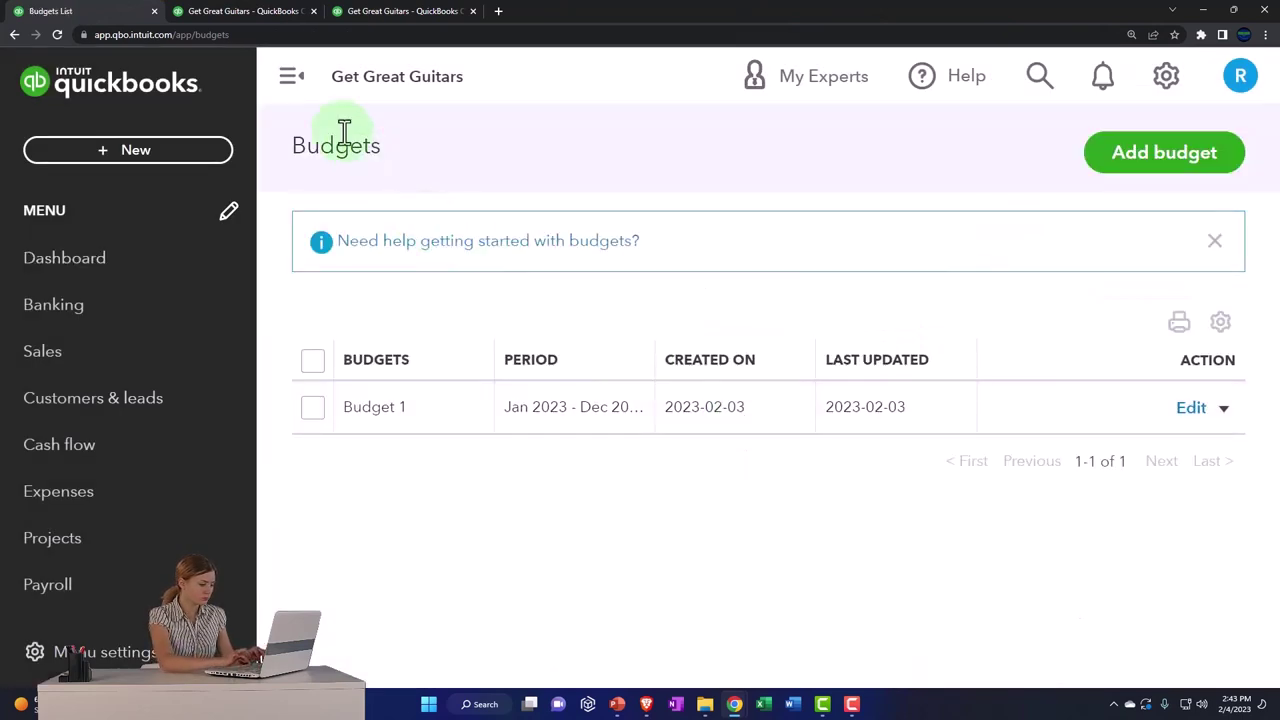
click(288, 88)
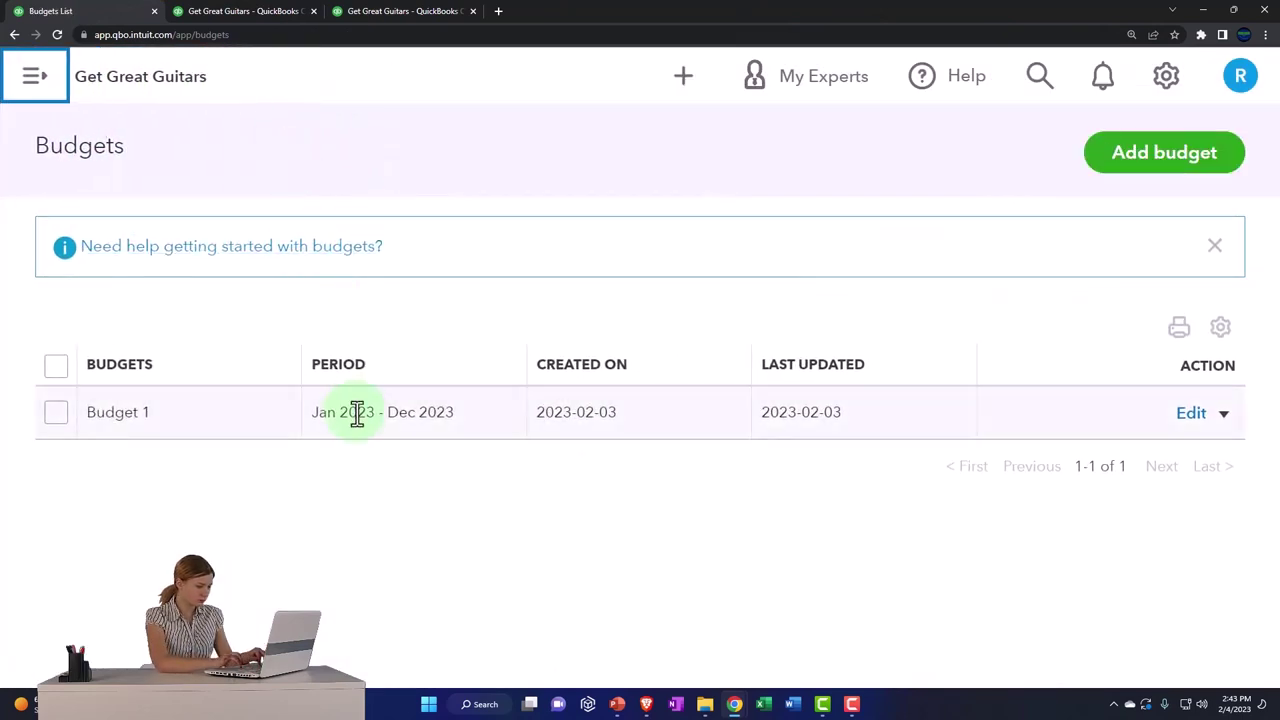
click(1190, 420)
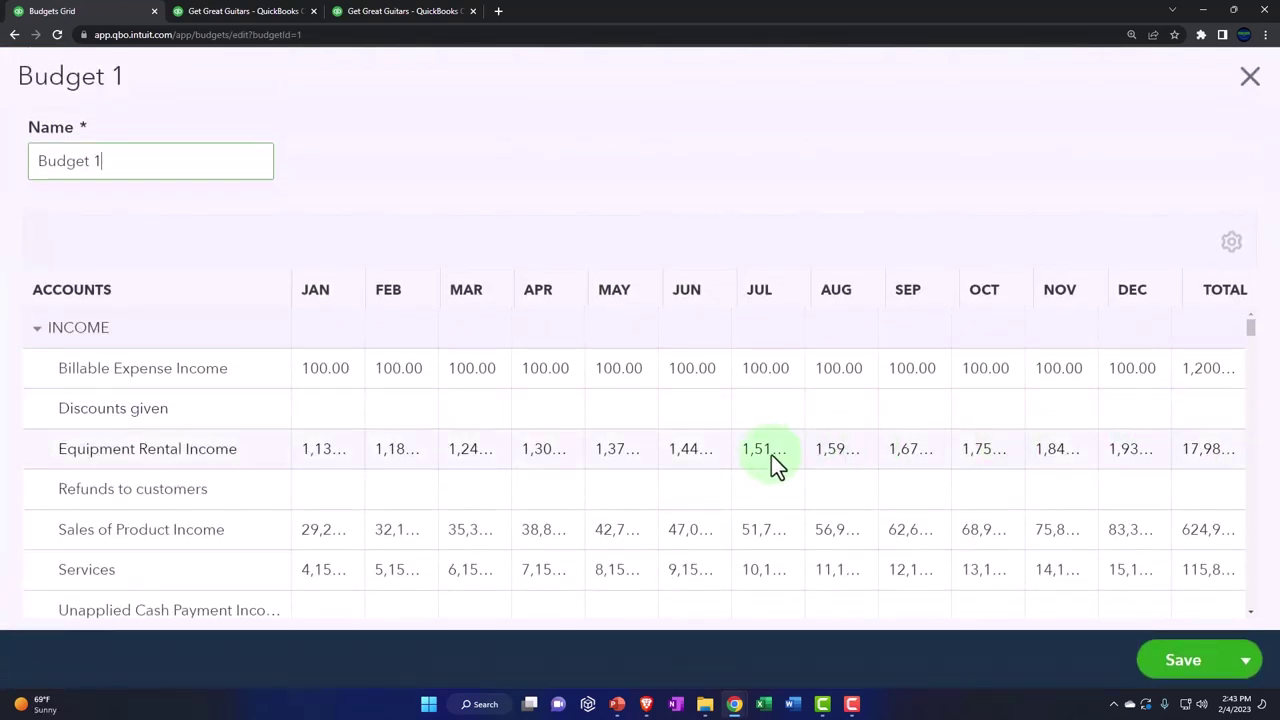
Step: Examine the monthly amounts in Budget 1 from the income accounts down to the other expense accounts
scroll(770, 467, down, 3)
scroll(770, 467, down, 20)
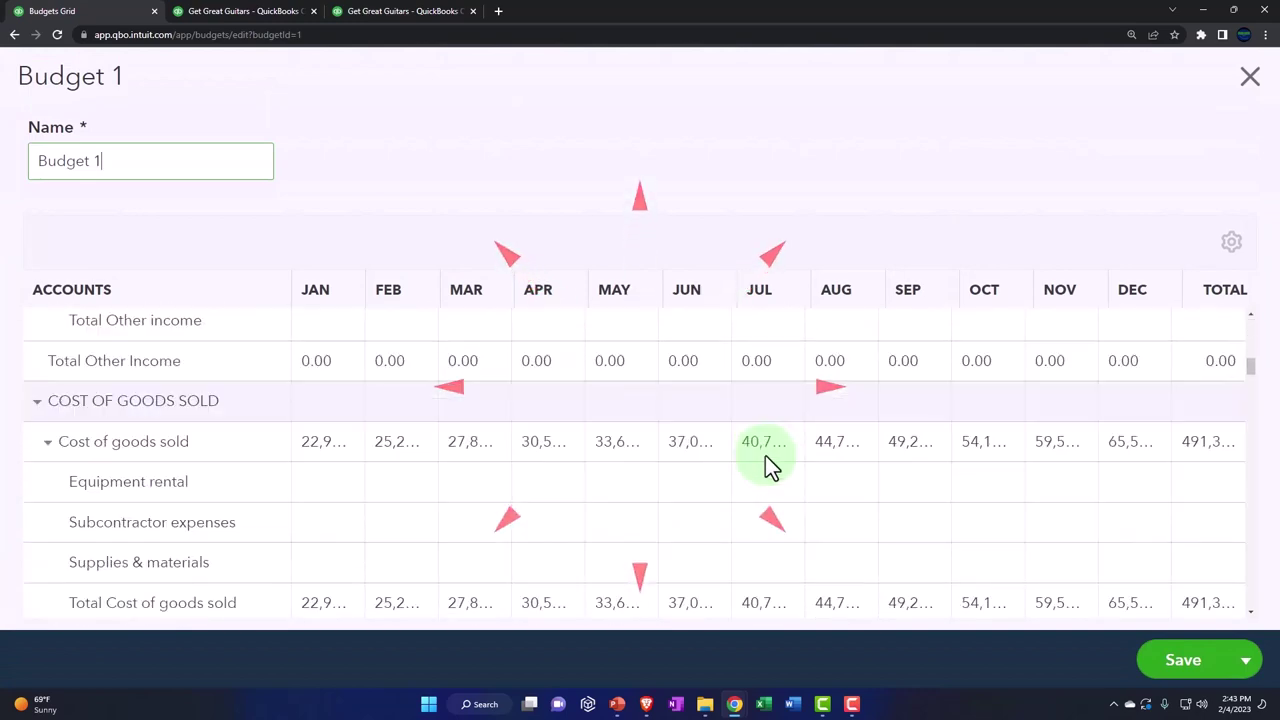
scroll(768, 465, down, 15)
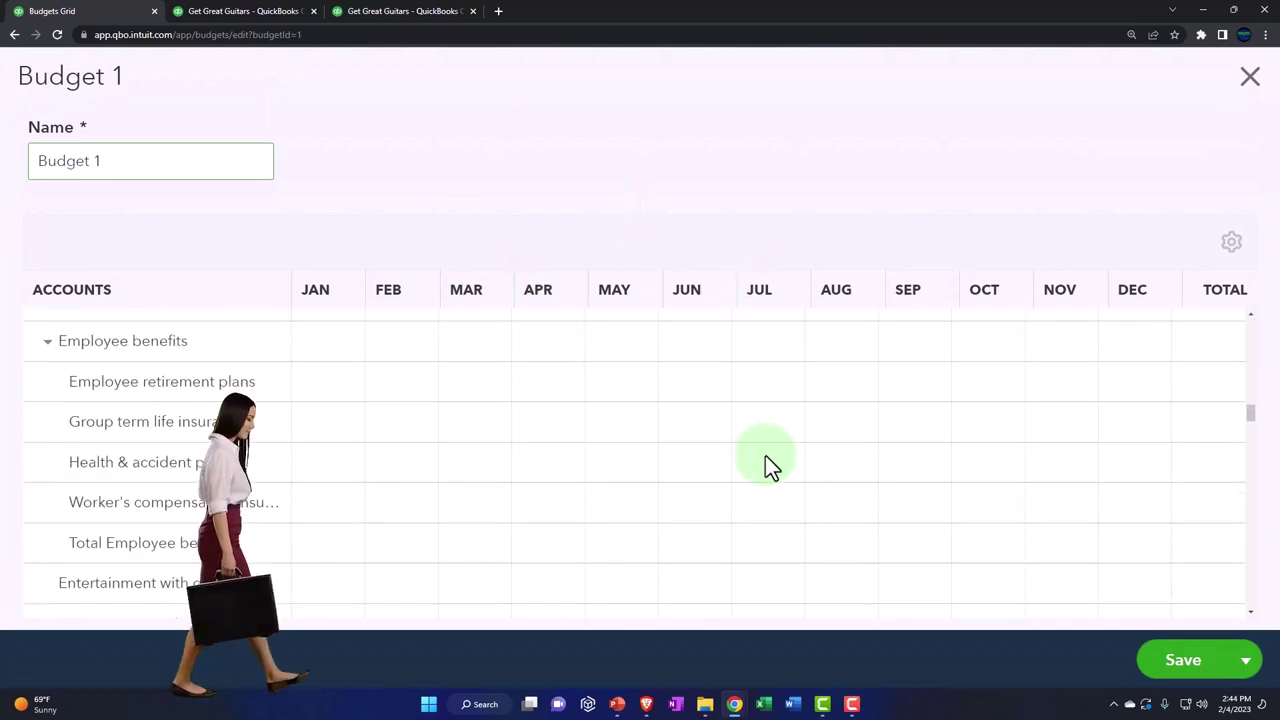
scroll(765, 463, down, 20)
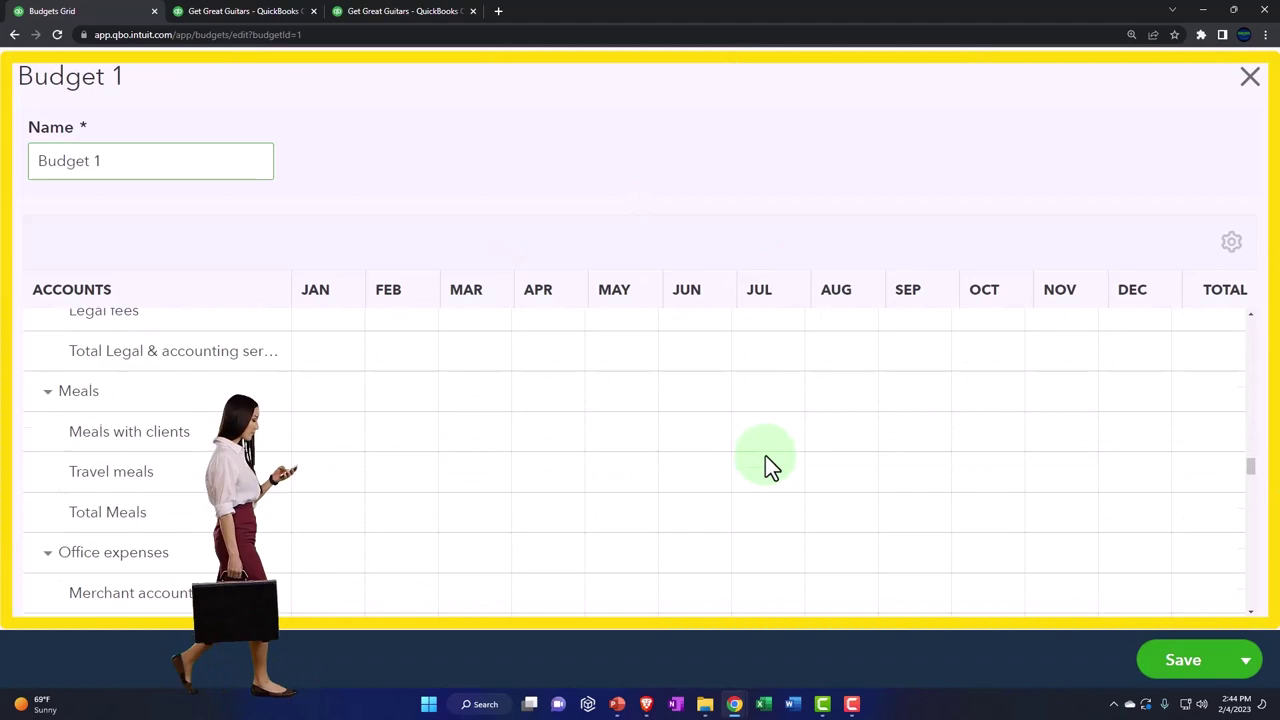
scroll(765, 465, down, 20)
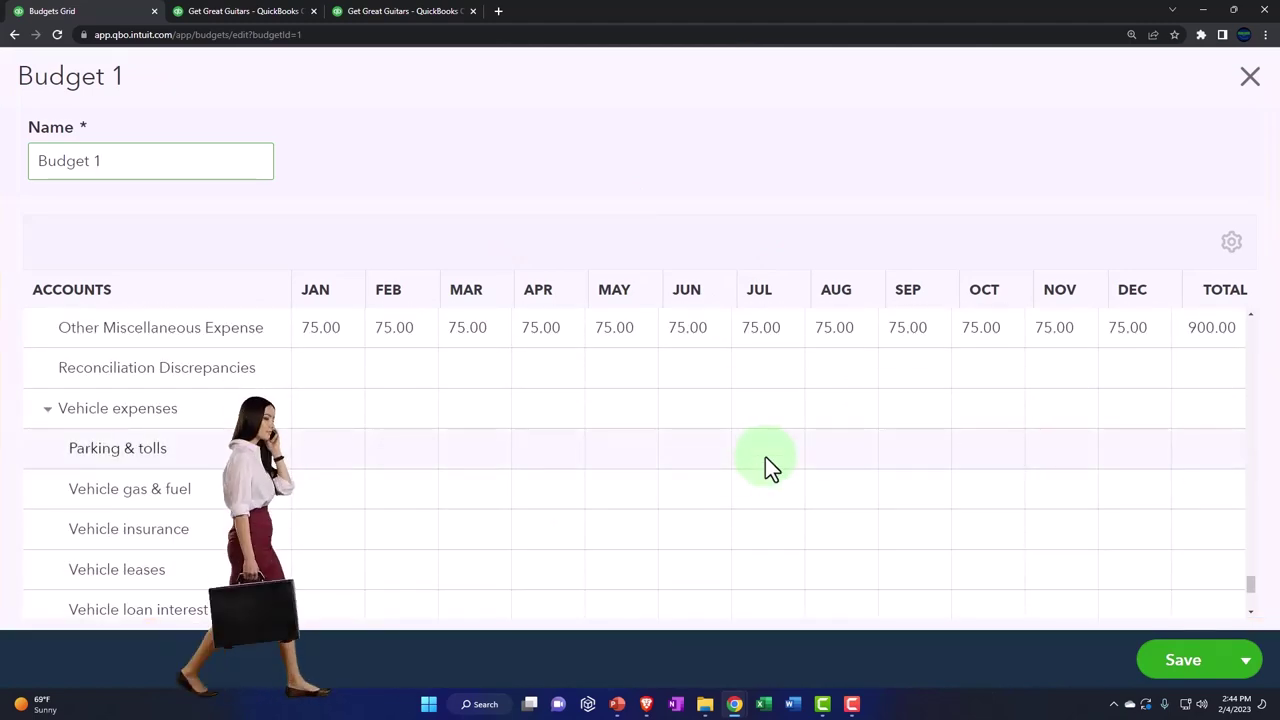
Step: Compare the annual total in cell P19 of the Budget 2023 workbook in Excel with Budget 1's total net income in QuickBooks
key(alt+Tab)
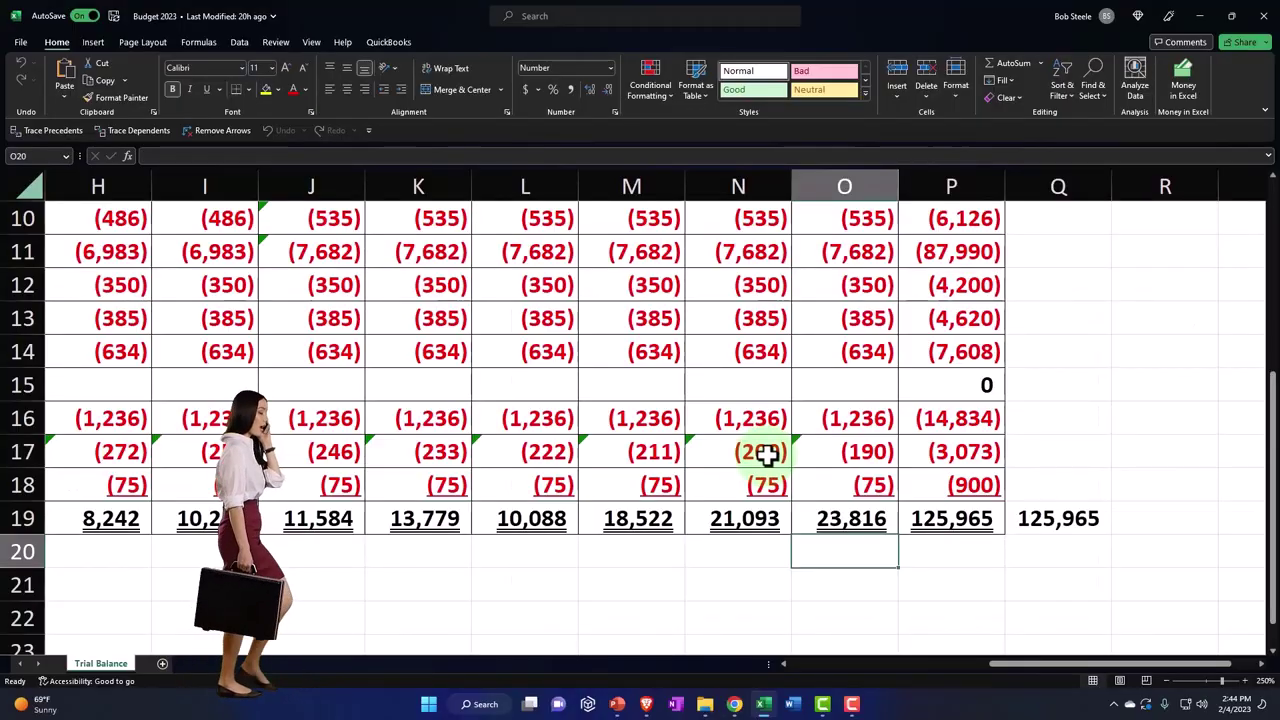
click(975, 522)
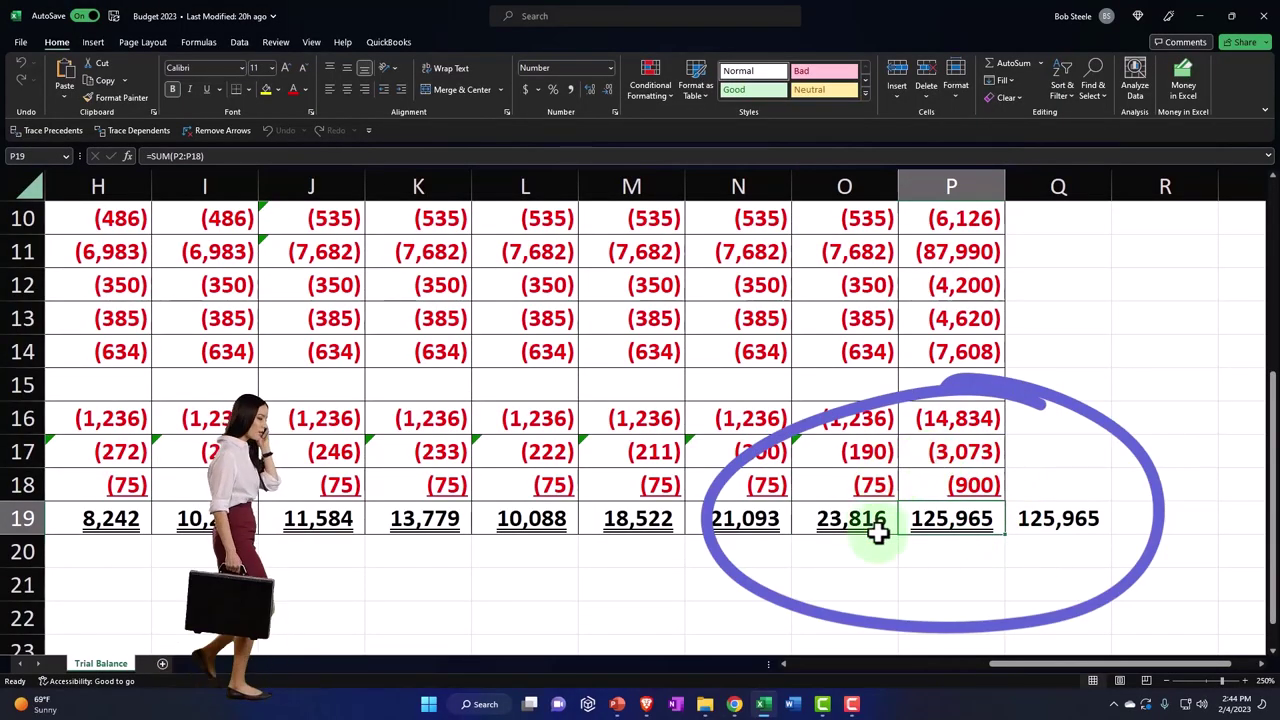
click(1205, 16)
scroll(723, 486, down, 3)
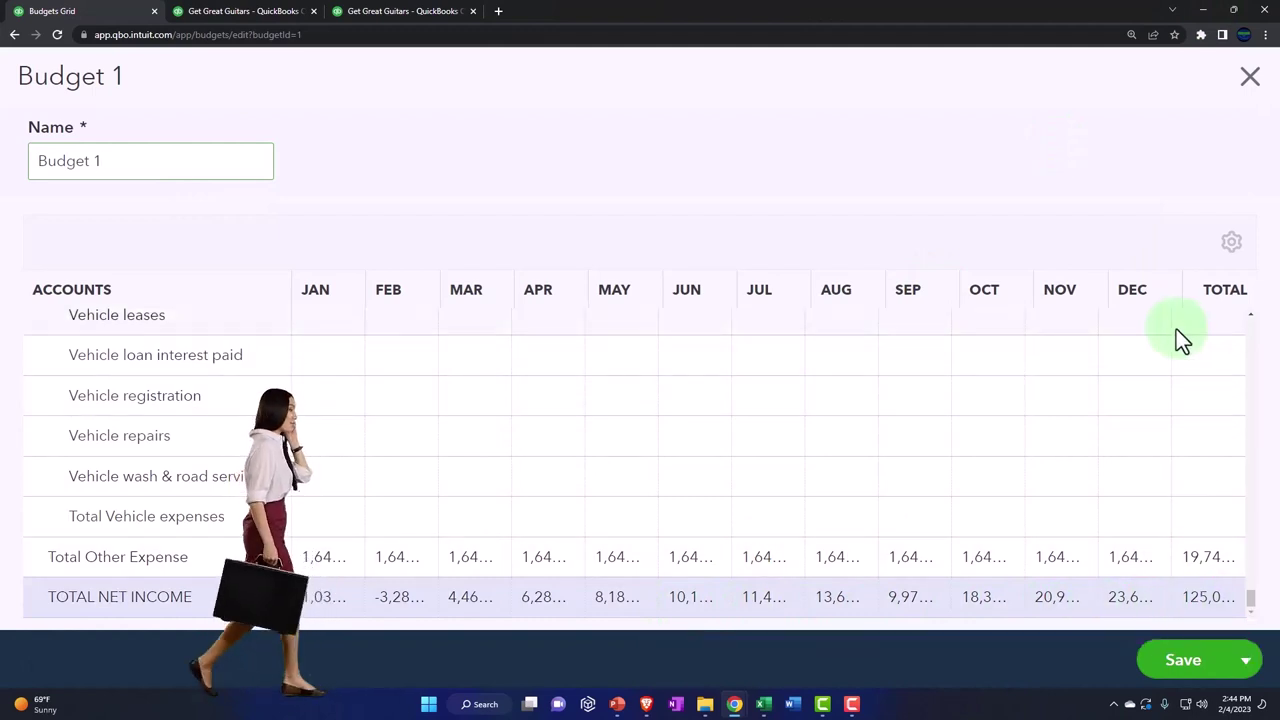
key(ctrl+minus)
key(ctrl+minus)
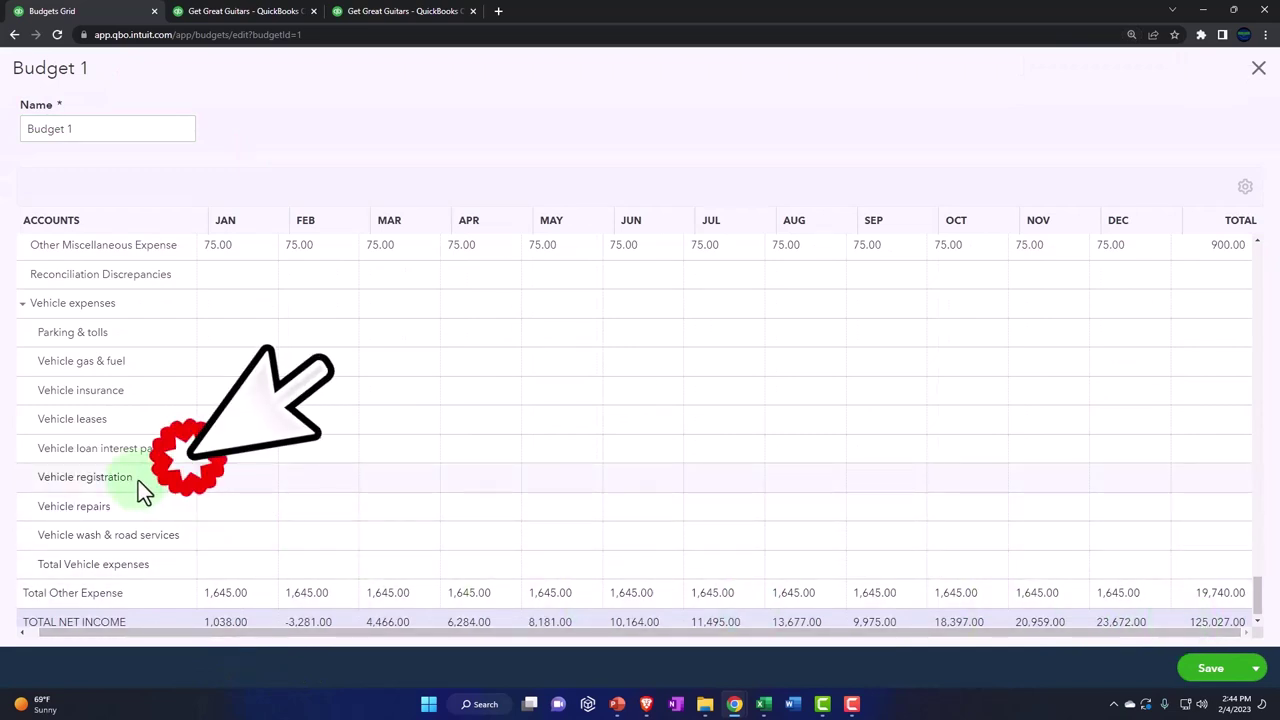
Step: Review Budget 1's monthly amounts from Total Net Income back up to the Telephone account
scroll(138, 480, up, 3)
scroll(142, 482, up, 5)
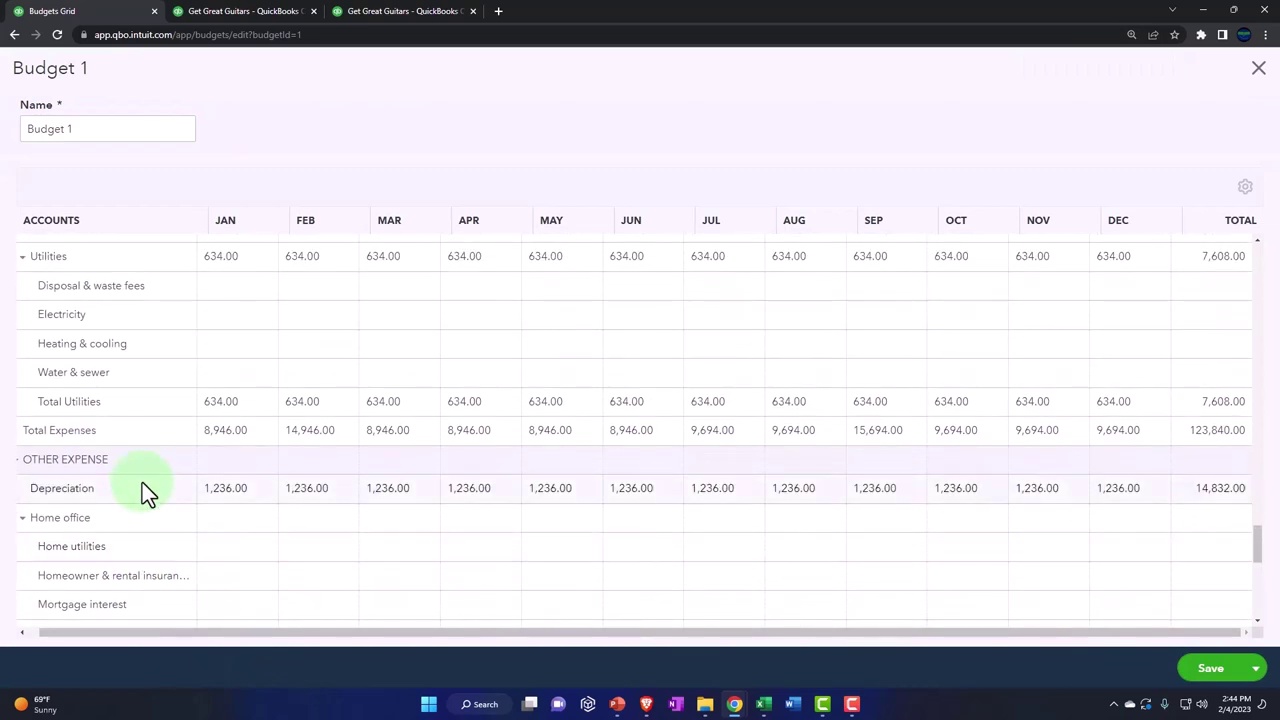
scroll(142, 482, up, 2)
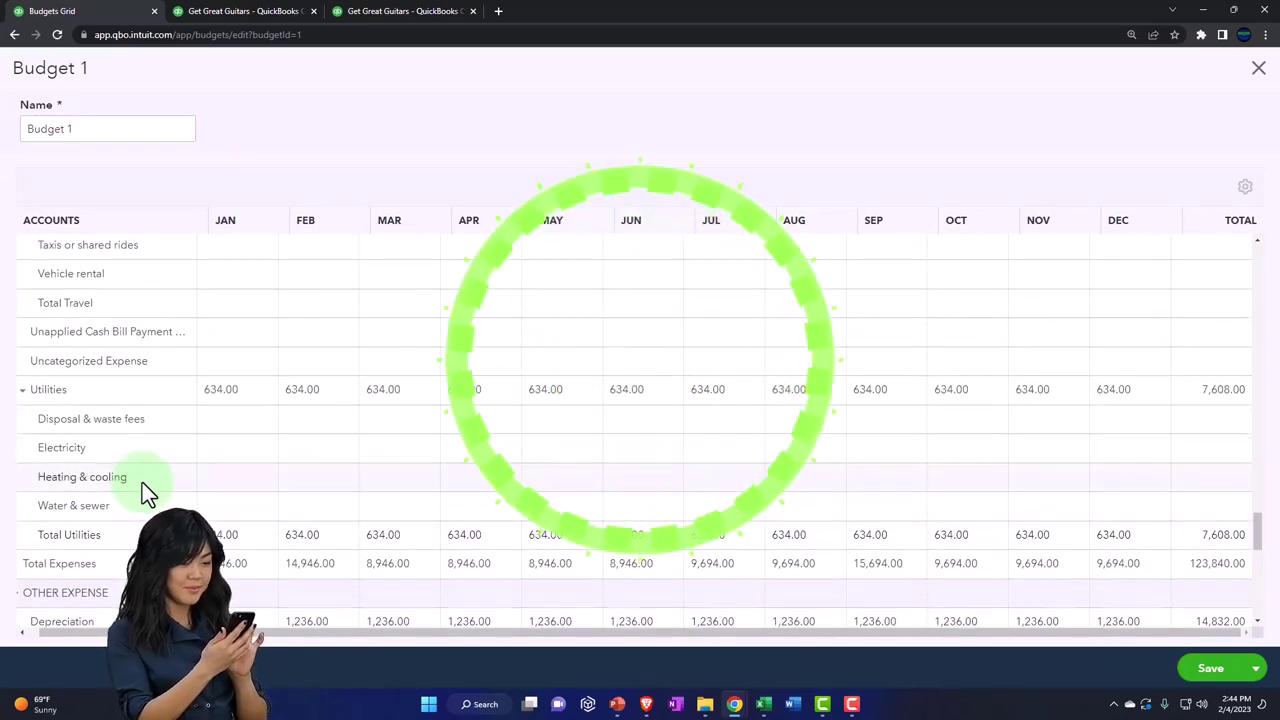
scroll(142, 482, up, 2)
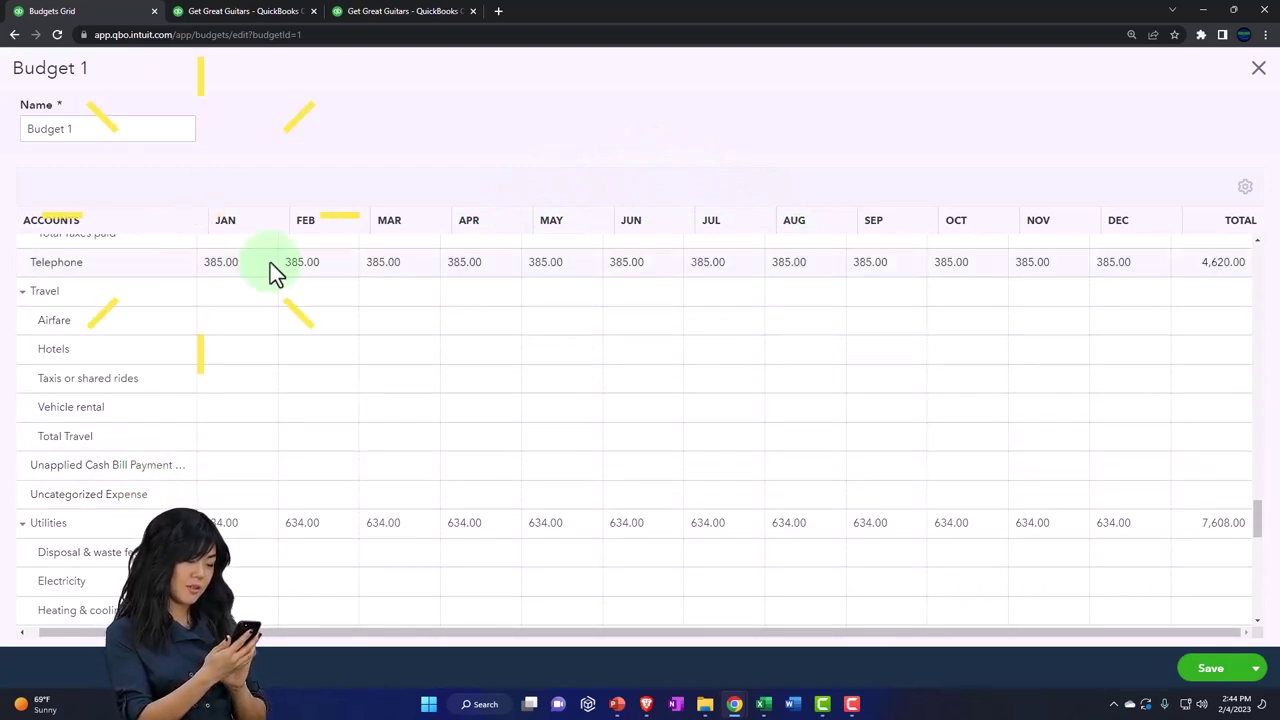
Step: Duplicate the Profit and Loss browser tab and open the Reports list in the copy
click(405, 13)
right_click(409, 14)
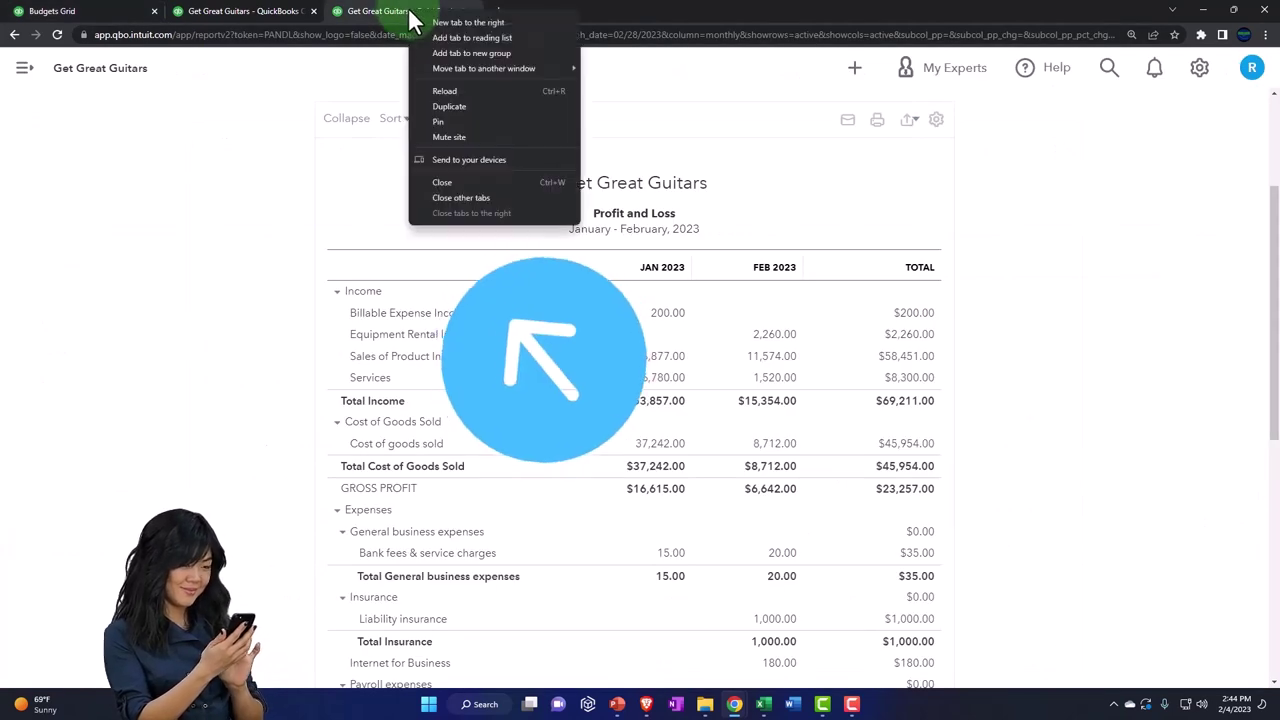
click(444, 103)
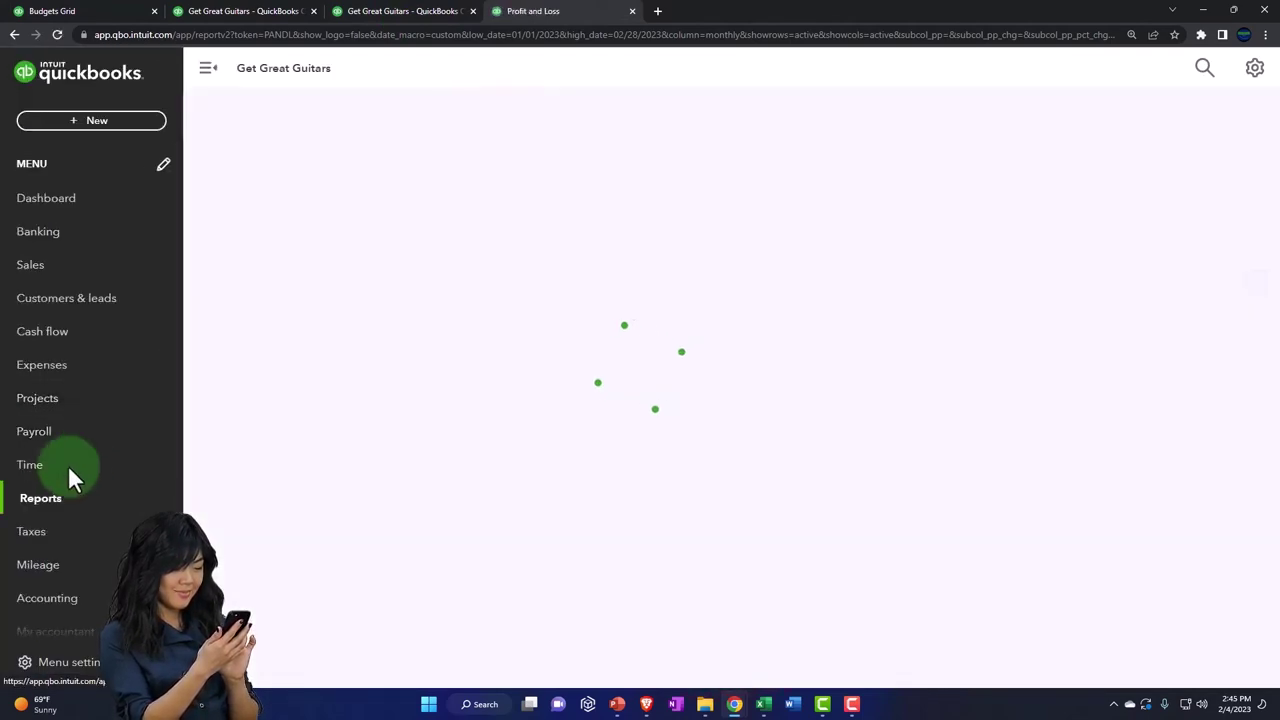
click(42, 508)
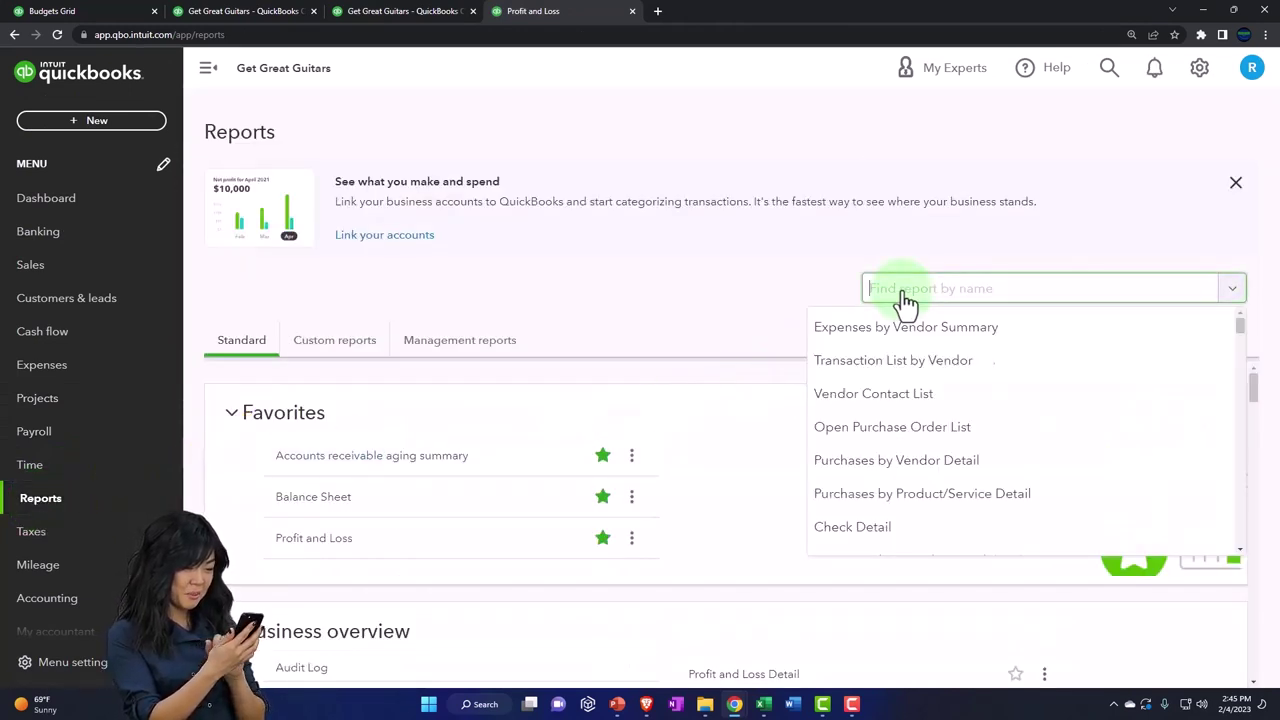
Step: Search the reports for "bu" and open the Budget Overview report
text(bu)
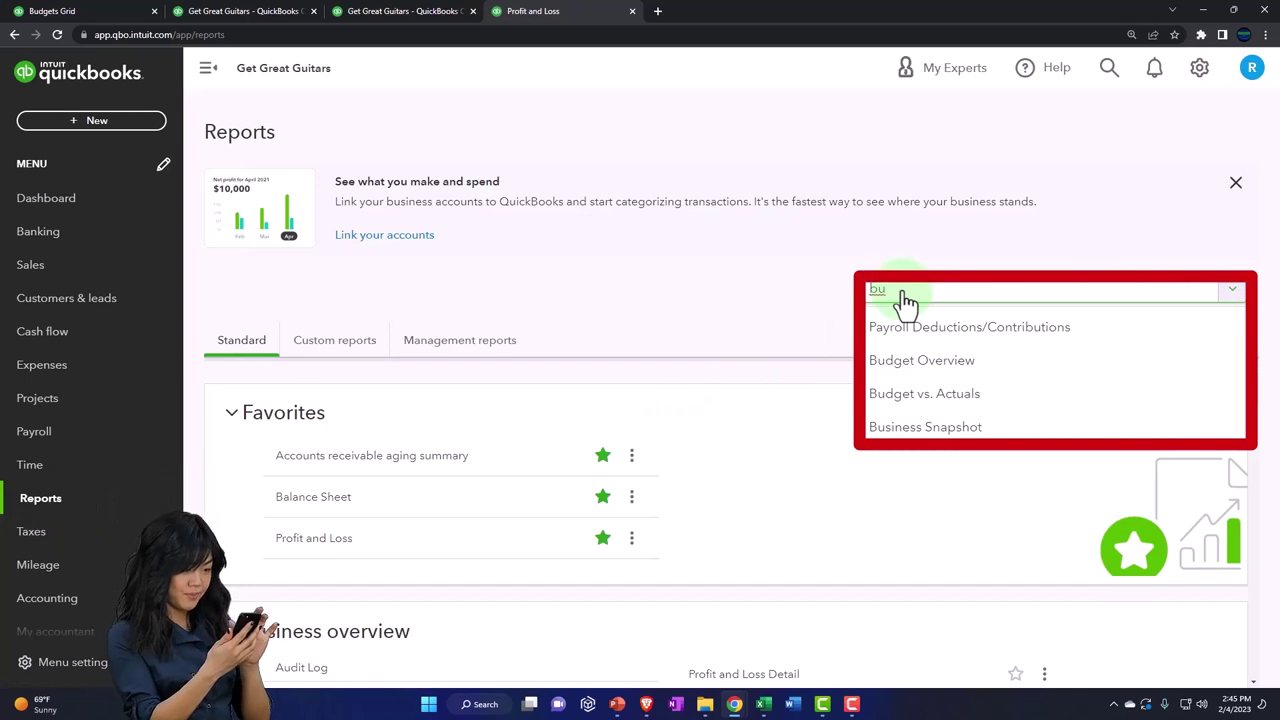
key(Down)
key(Down)
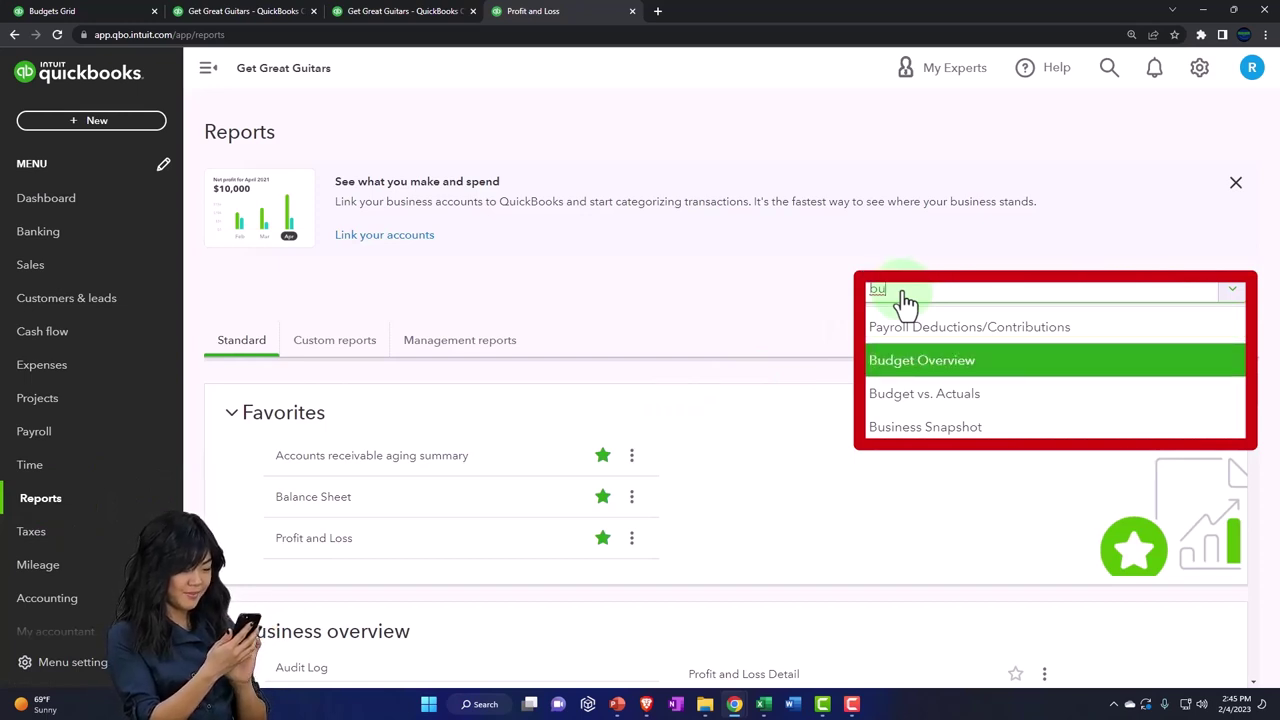
key(Down)
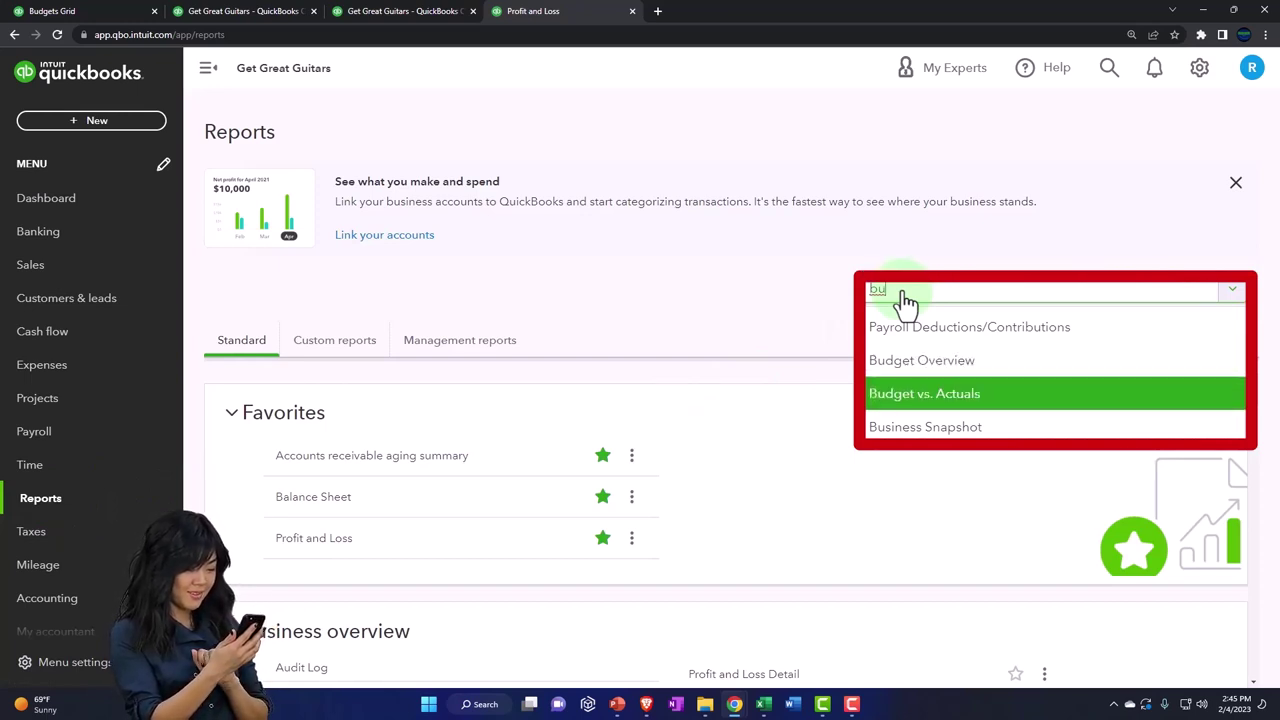
key(Up)
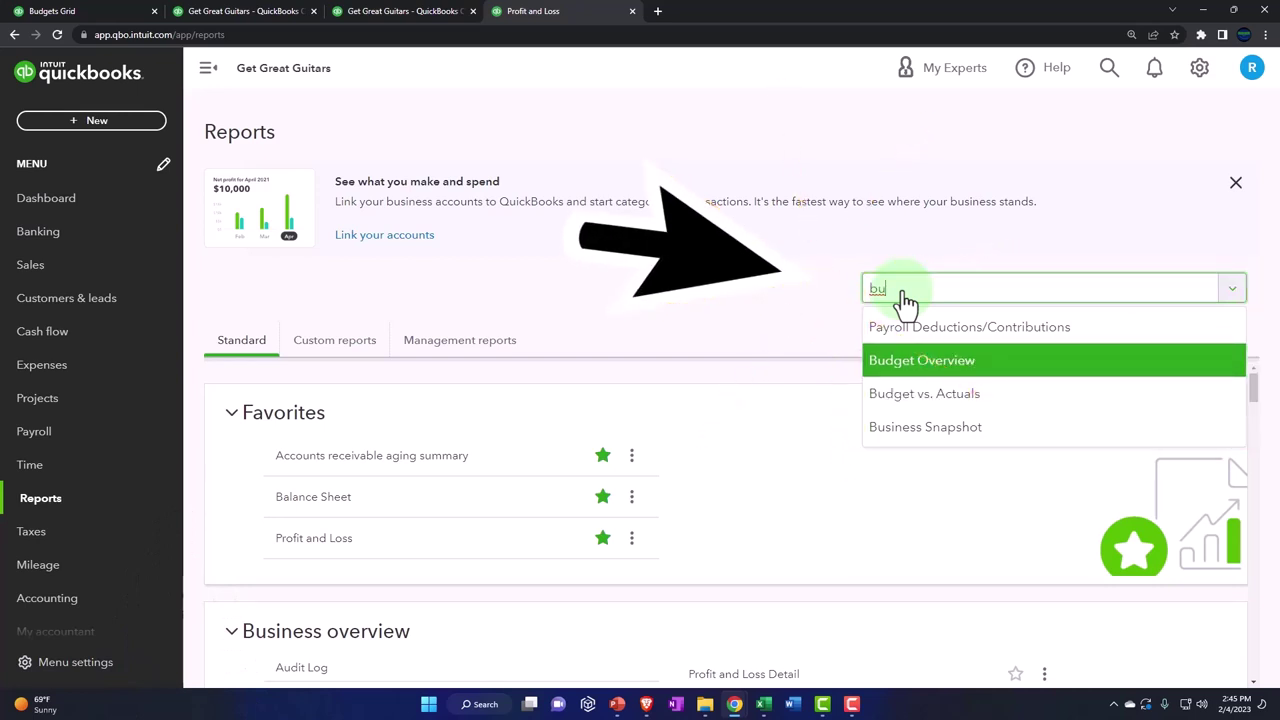
key(Return)
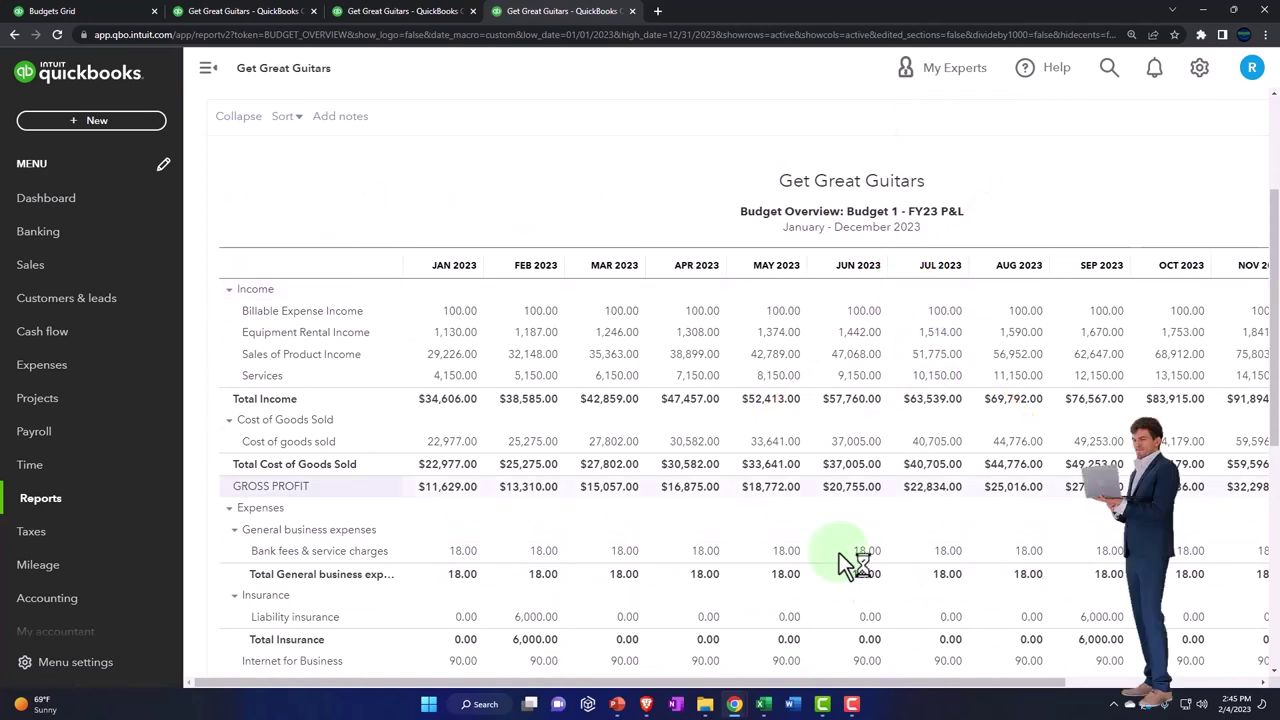
Step: Check the Excel budget workbook again, then hide QuickBooks' navigation menu and review the Budget Overview report down to net income
click(763, 706)
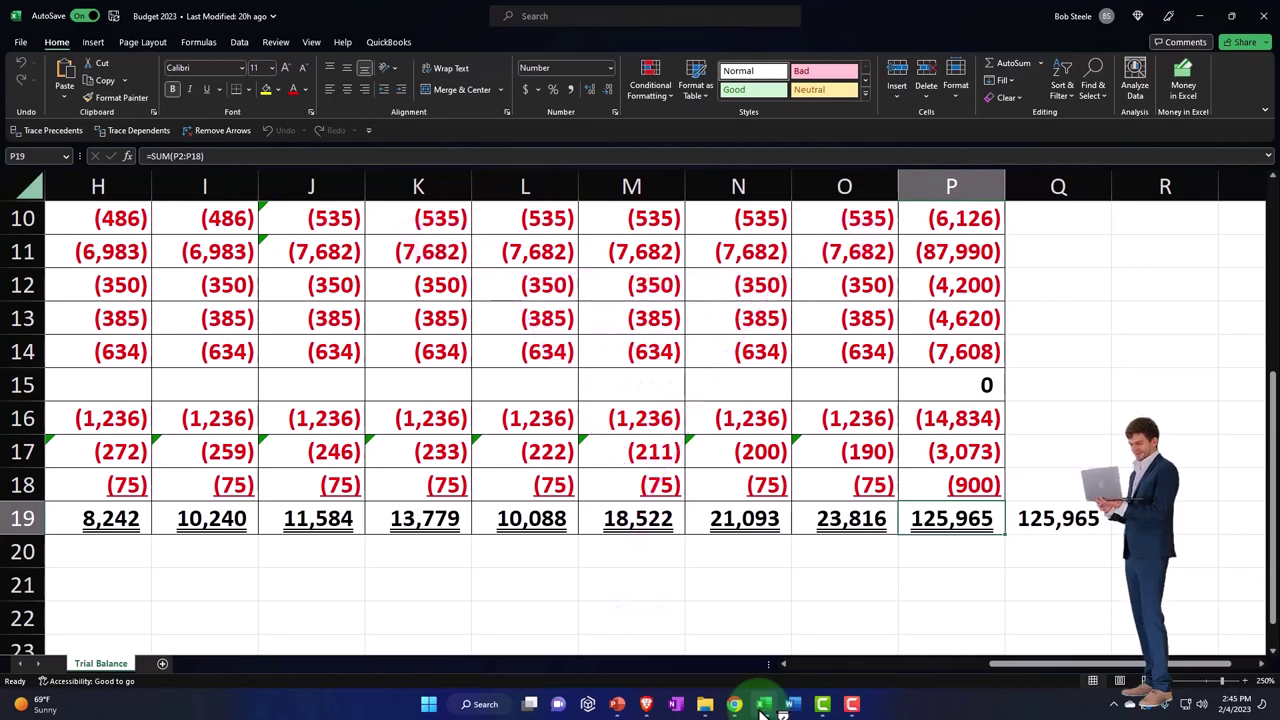
click(763, 706)
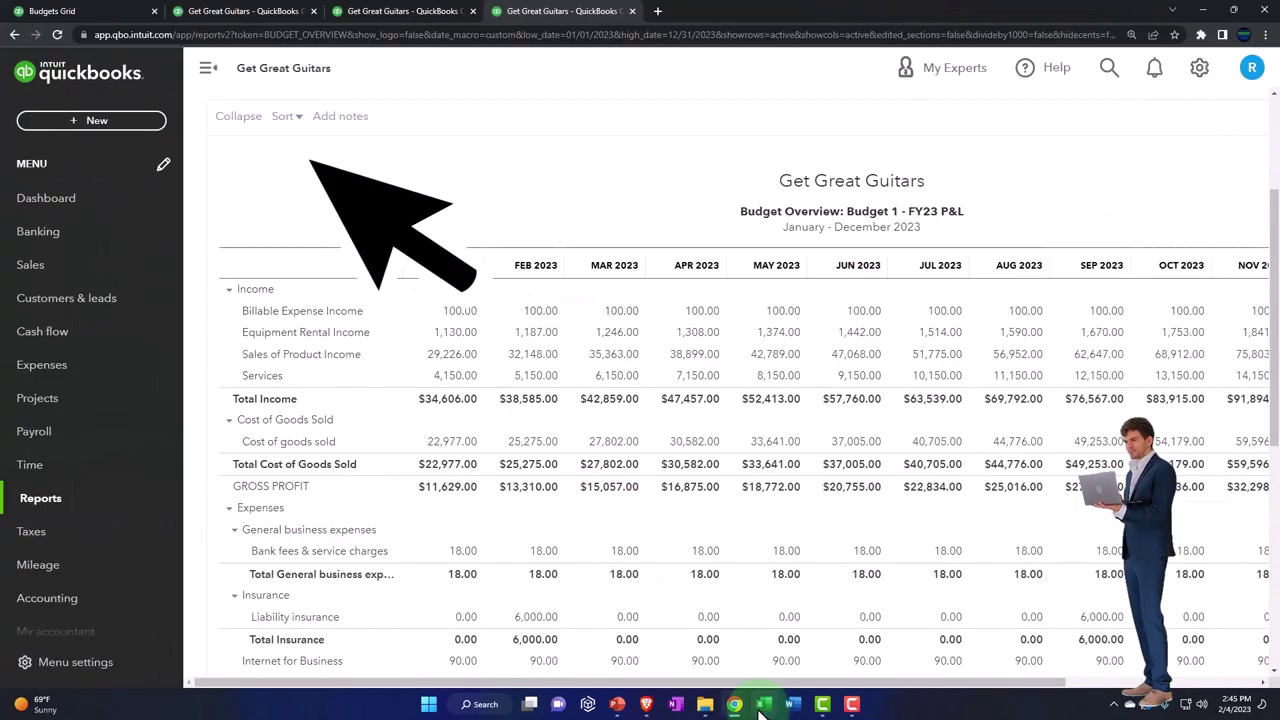
click(207, 68)
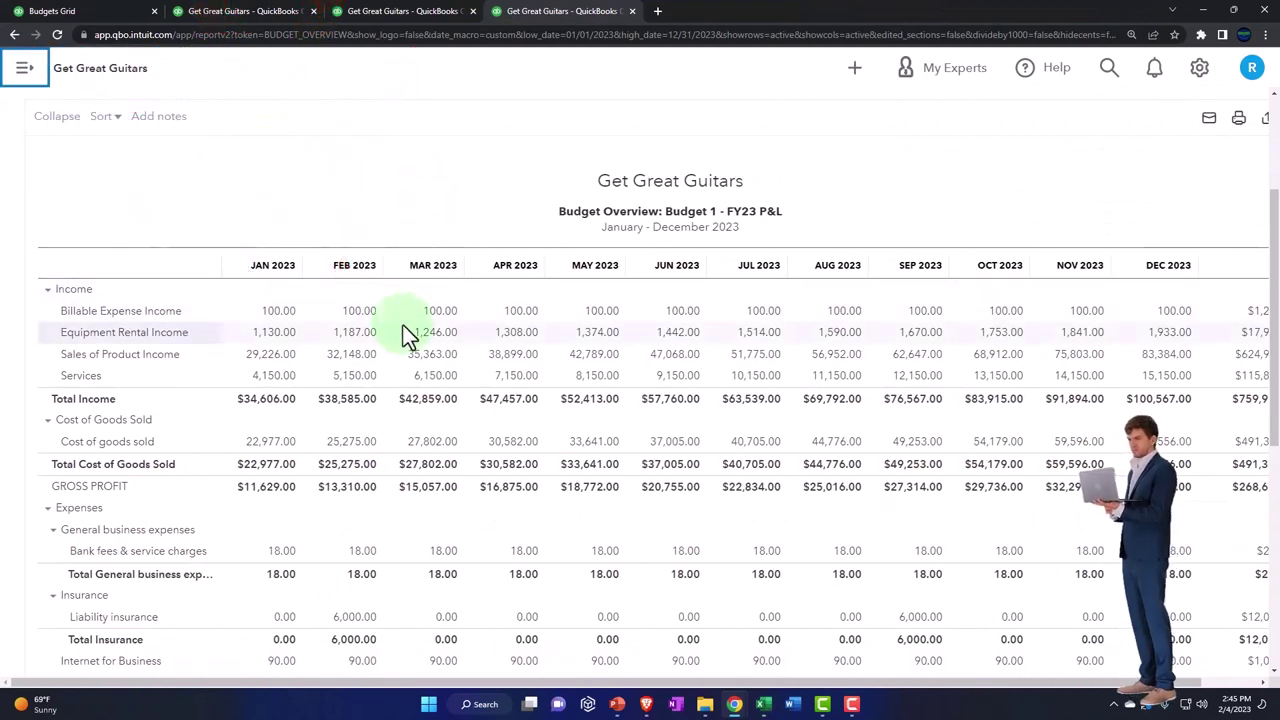
scroll(408, 334, up, 2)
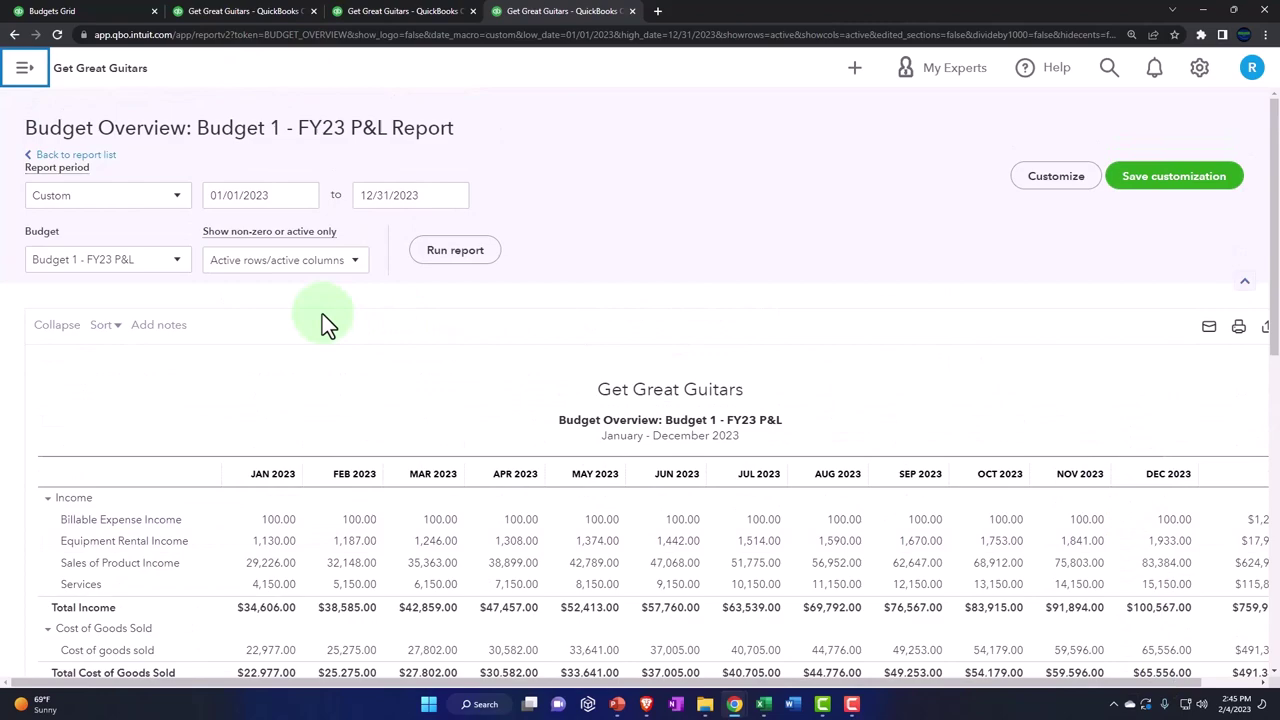
scroll(322, 314, down, 3)
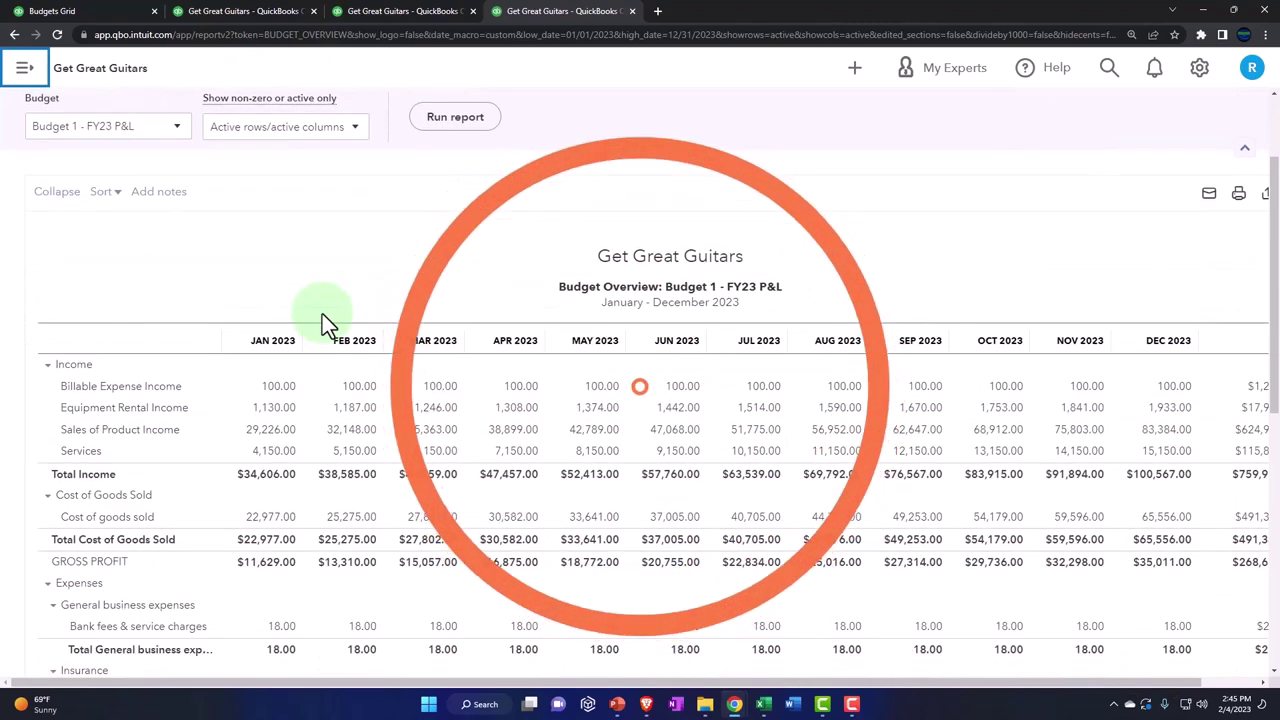
scroll(322, 314, down, 5)
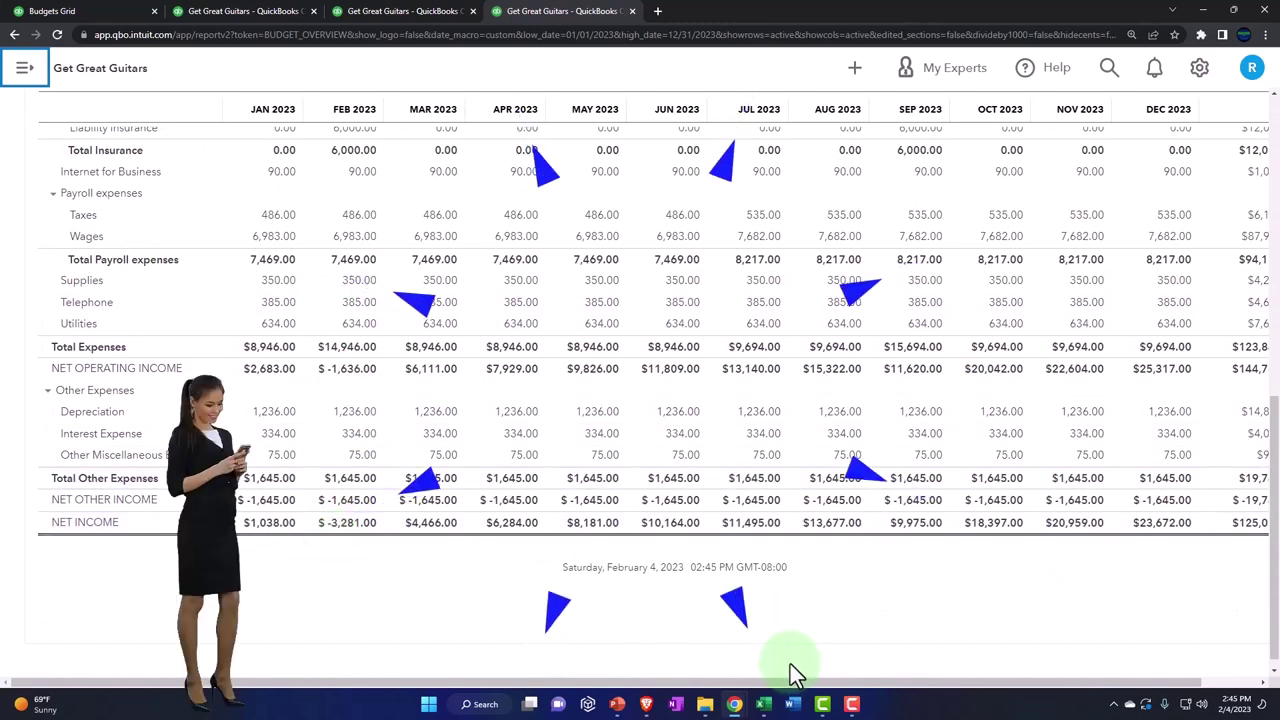
Step: Compare the Budget Overview's total net income with cell P19 of the Excel budget, and step through monthly net income back to January in D19
drag(800, 683, 857, 683)
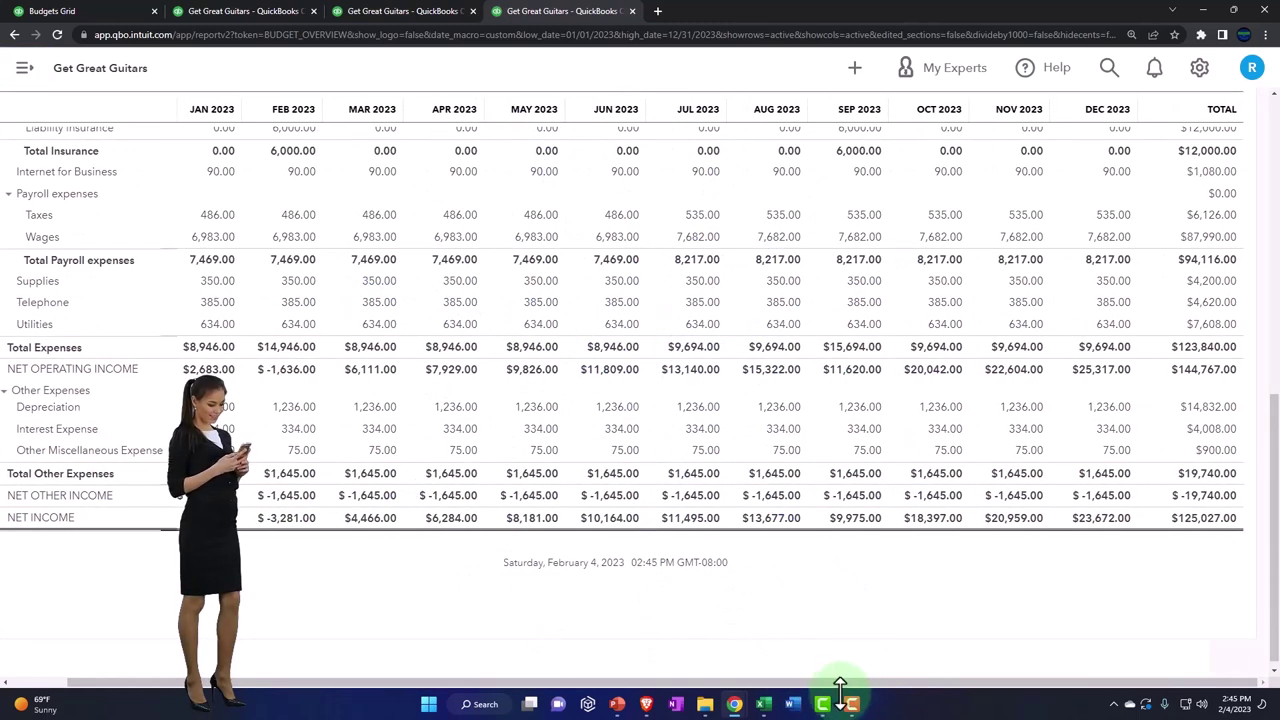
click(763, 704)
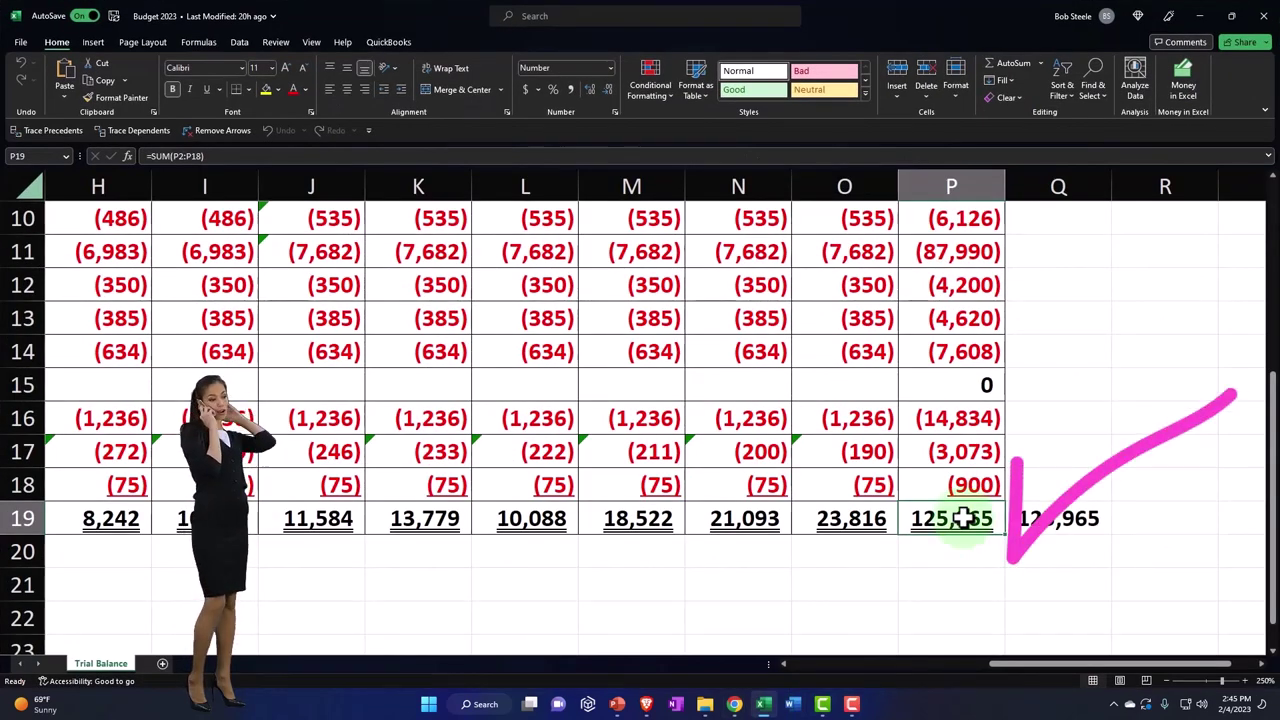
key(Left)
key(Left)
key(Left)
key(Left)
key(Left)
key(Left)
key(Left)
key(Left)
key(Left)
key(Left)
key(Left)
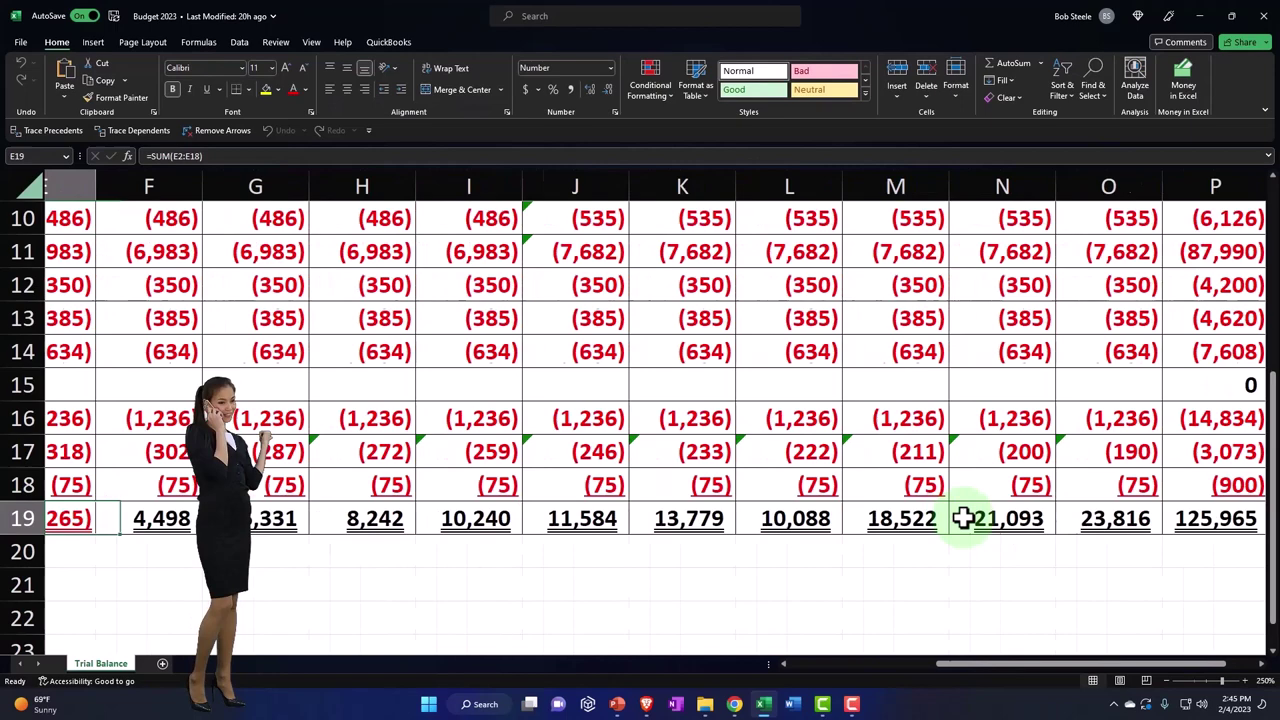
key(Left)
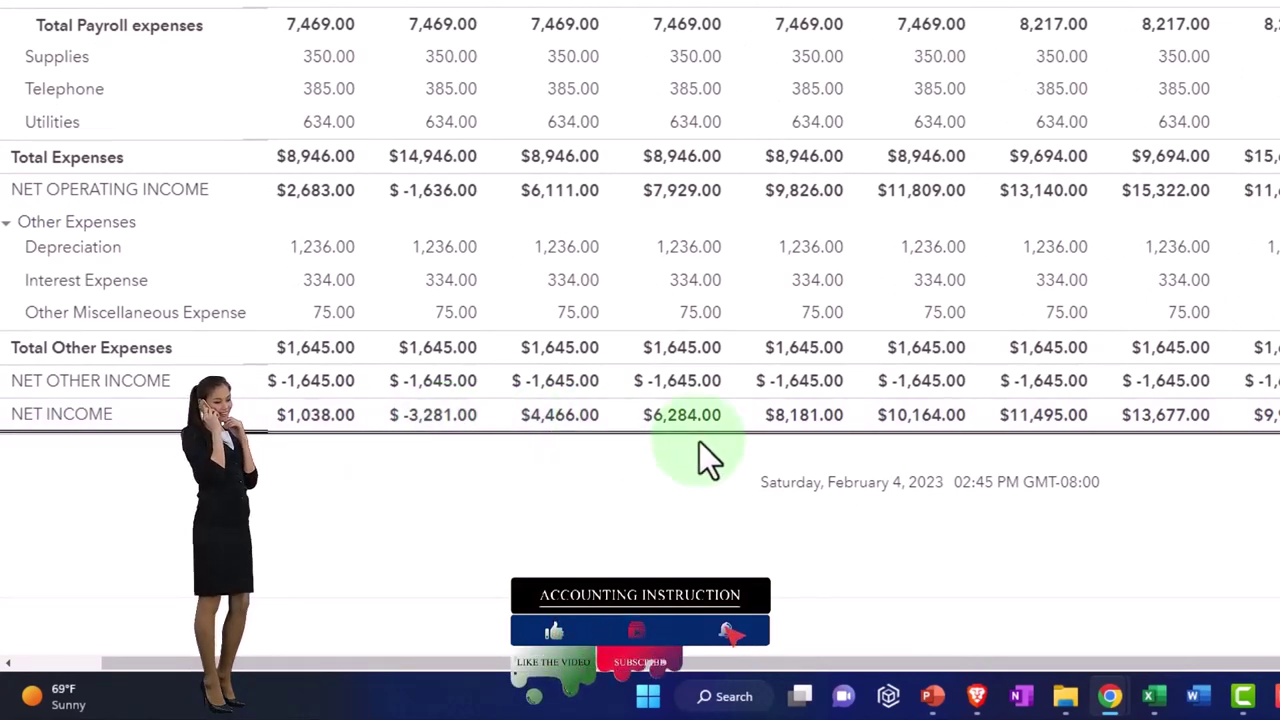
Step: Compare the report's January income accounts with the Excel budget, selecting D2:D5 to sum the income lines
scroll(451, 435, up, 5)
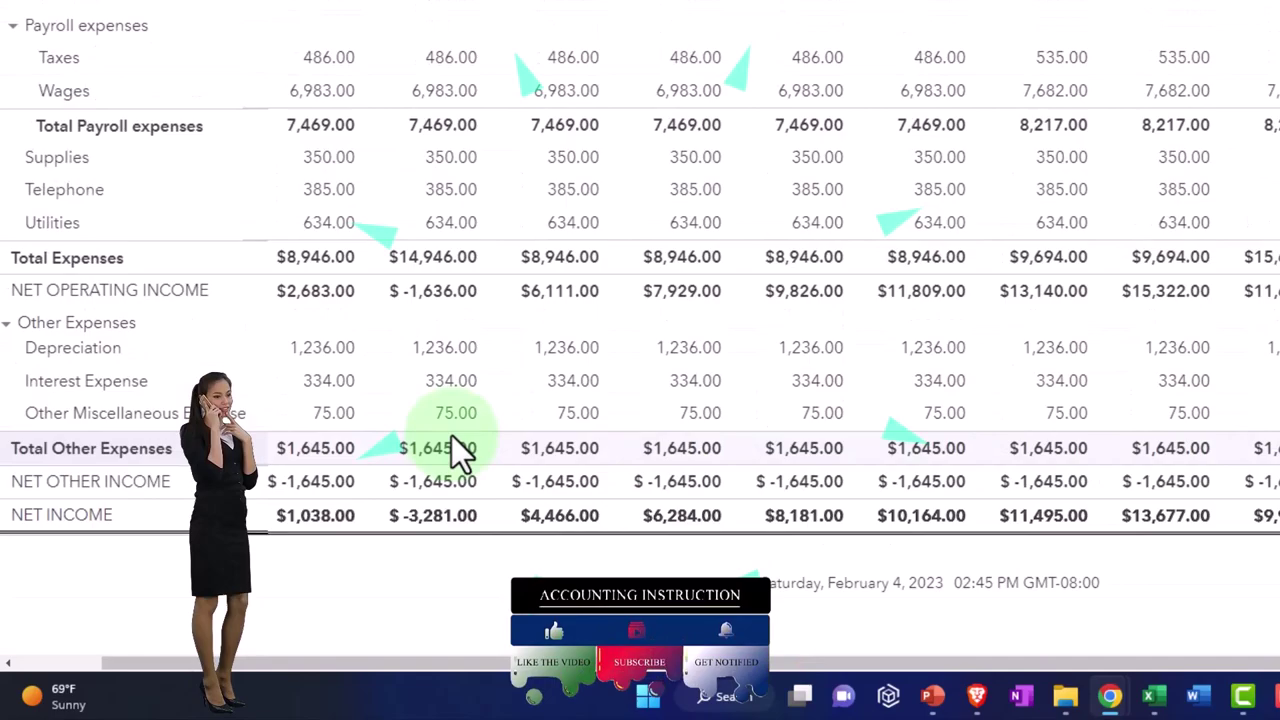
scroll(451, 437, up, 4)
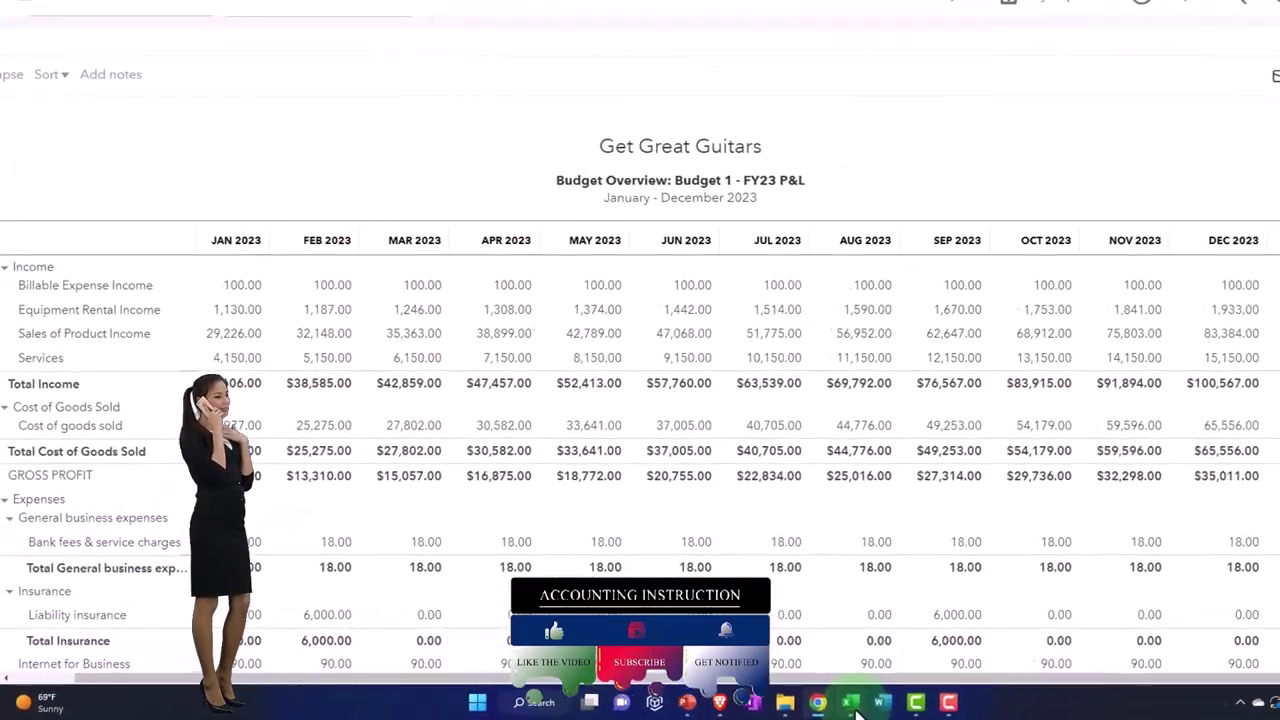
click(851, 704)
scroll(423, 517, up, 3)
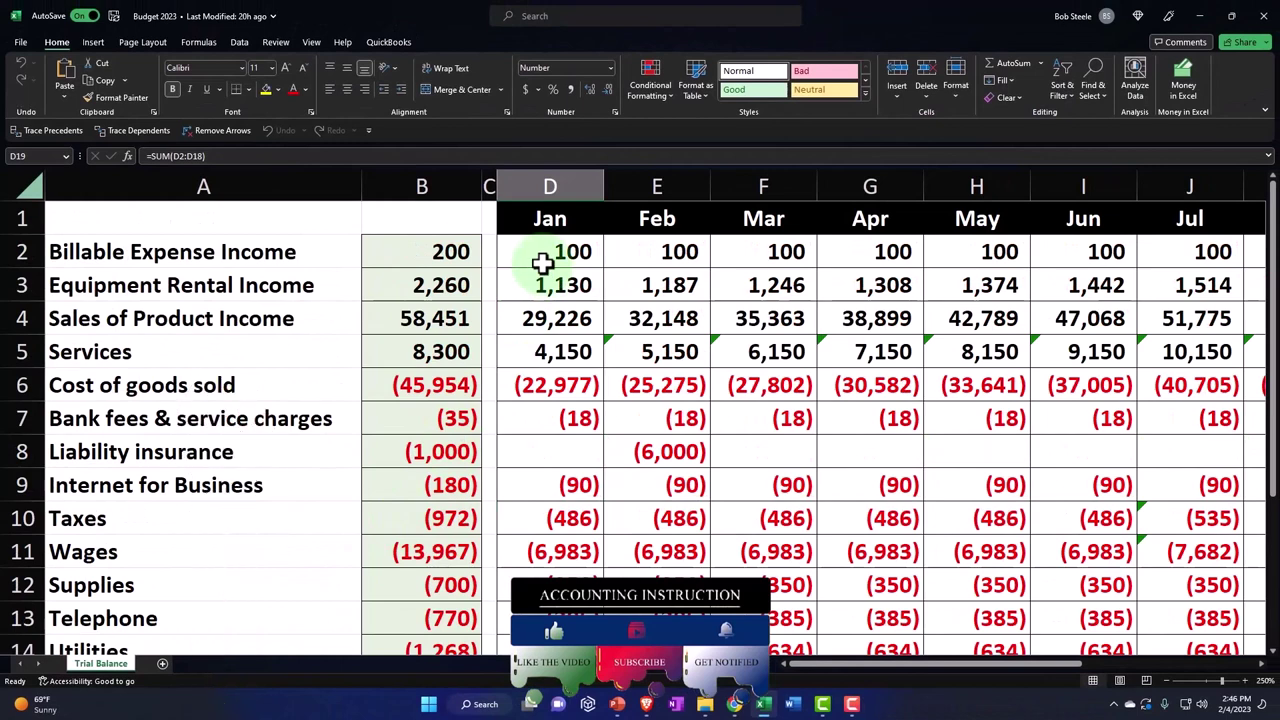
drag(545, 251, 548, 352)
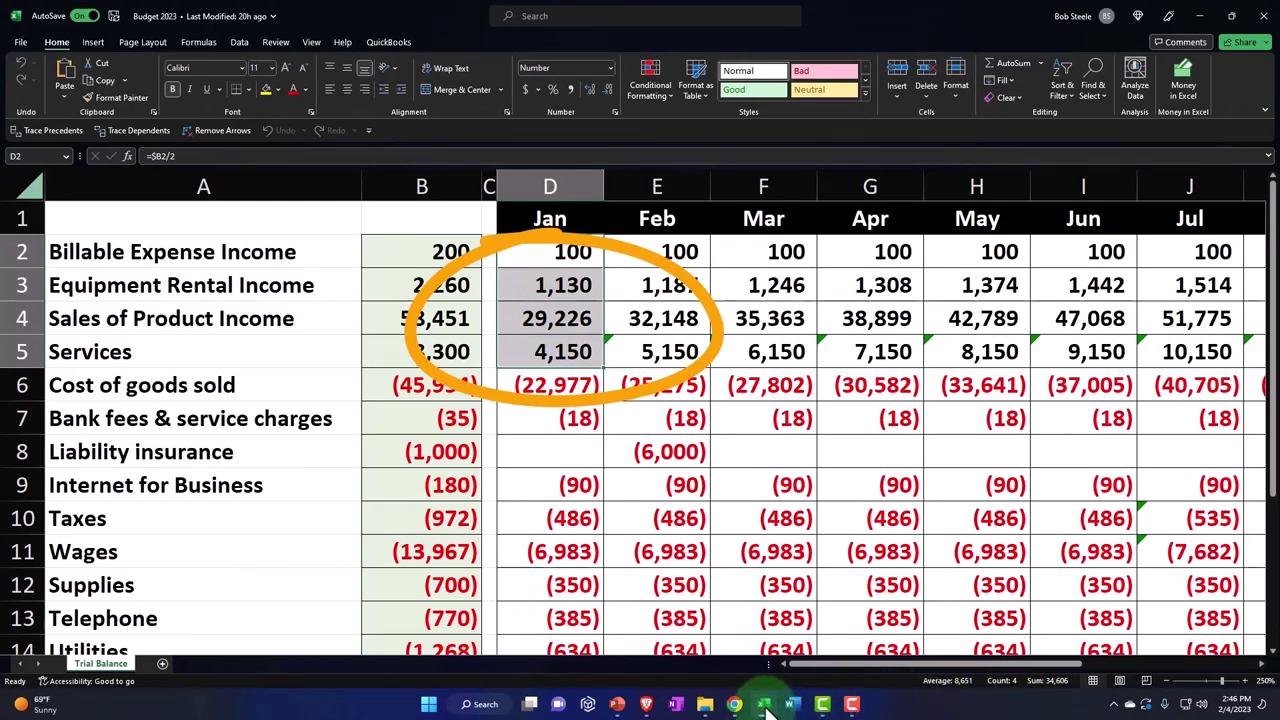
drag(767, 708, 858, 710)
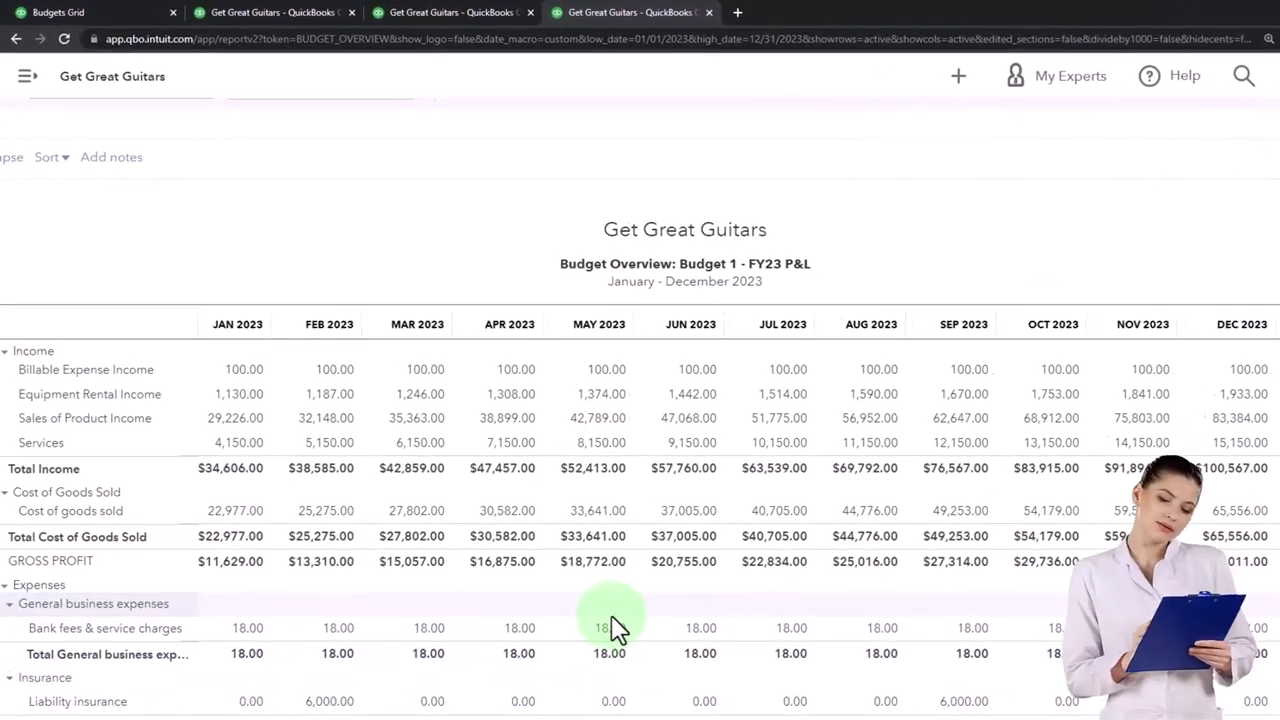
Step: Check January's Cost of goods sold in D6 of the Excel budget and select D7:D16 to sum the expenses from bank fees through Depreciation
scroll(290, 574, down, 2)
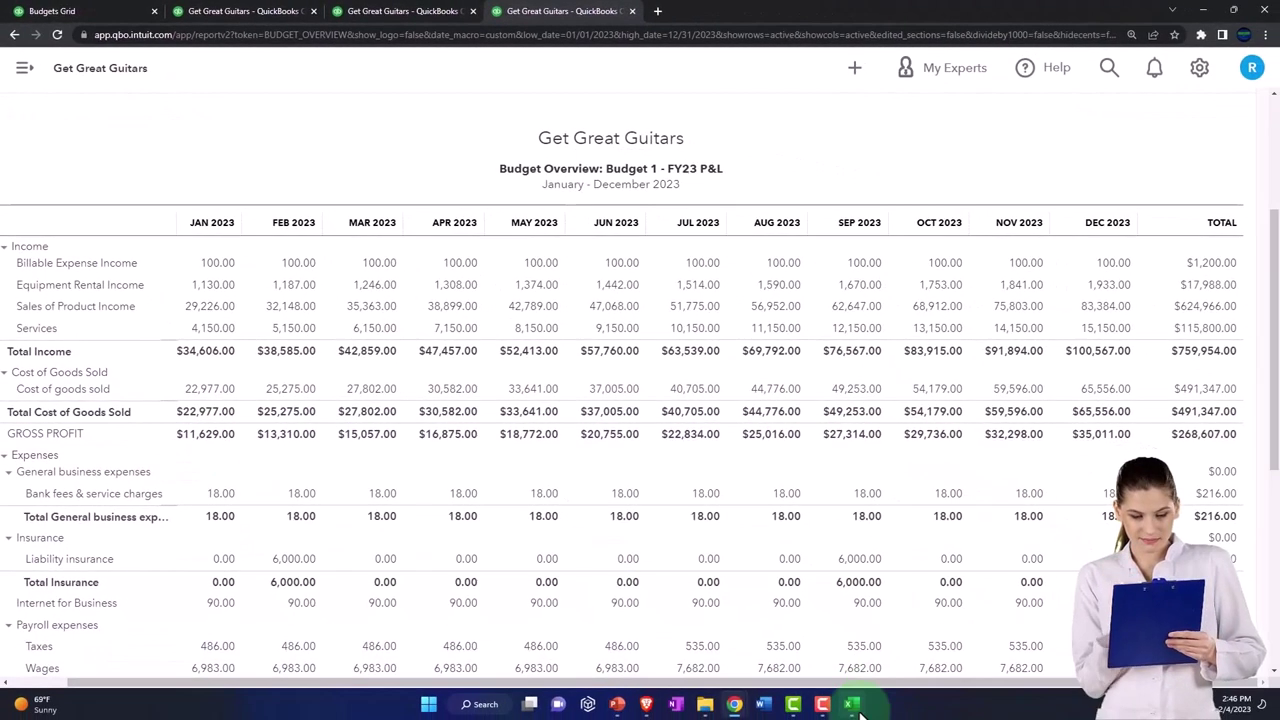
click(851, 704)
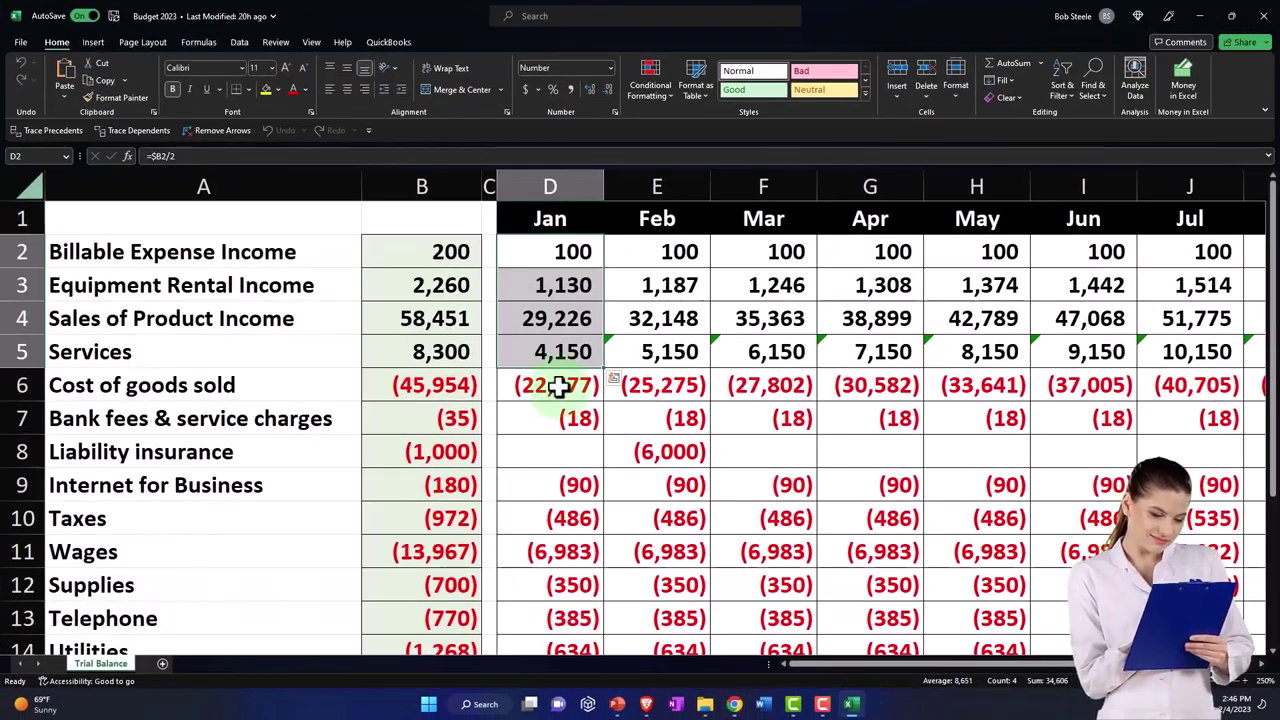
click(558, 387)
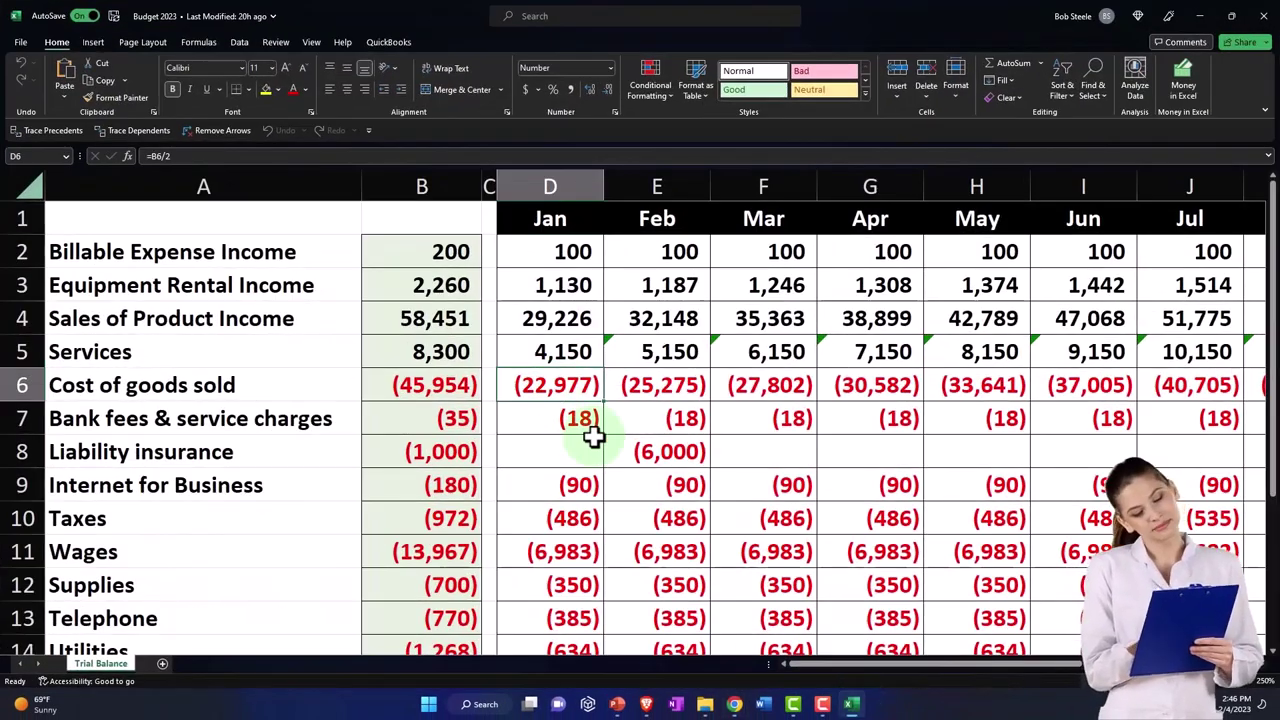
scroll(591, 429, down, 1)
drag(552, 318, 525, 508)
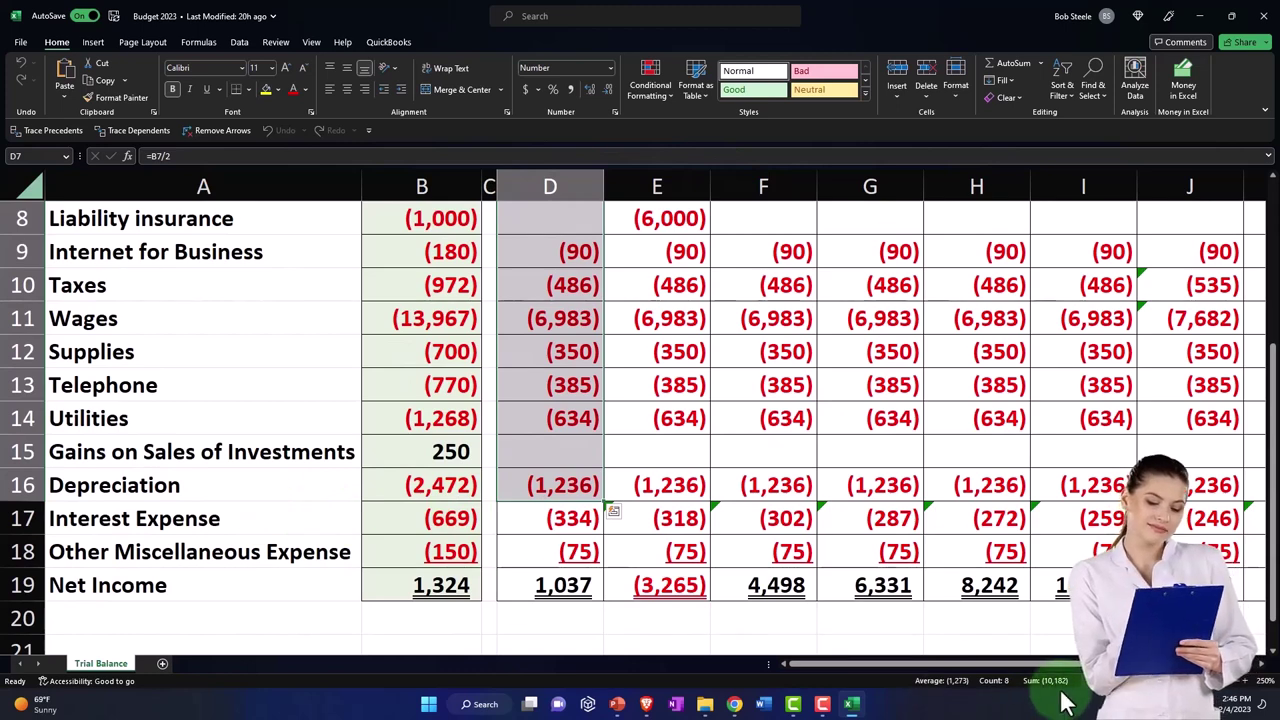
Step: Return to the Budget Overview report and review January's expenses from Bank fees & service charges down to net income
click(853, 706)
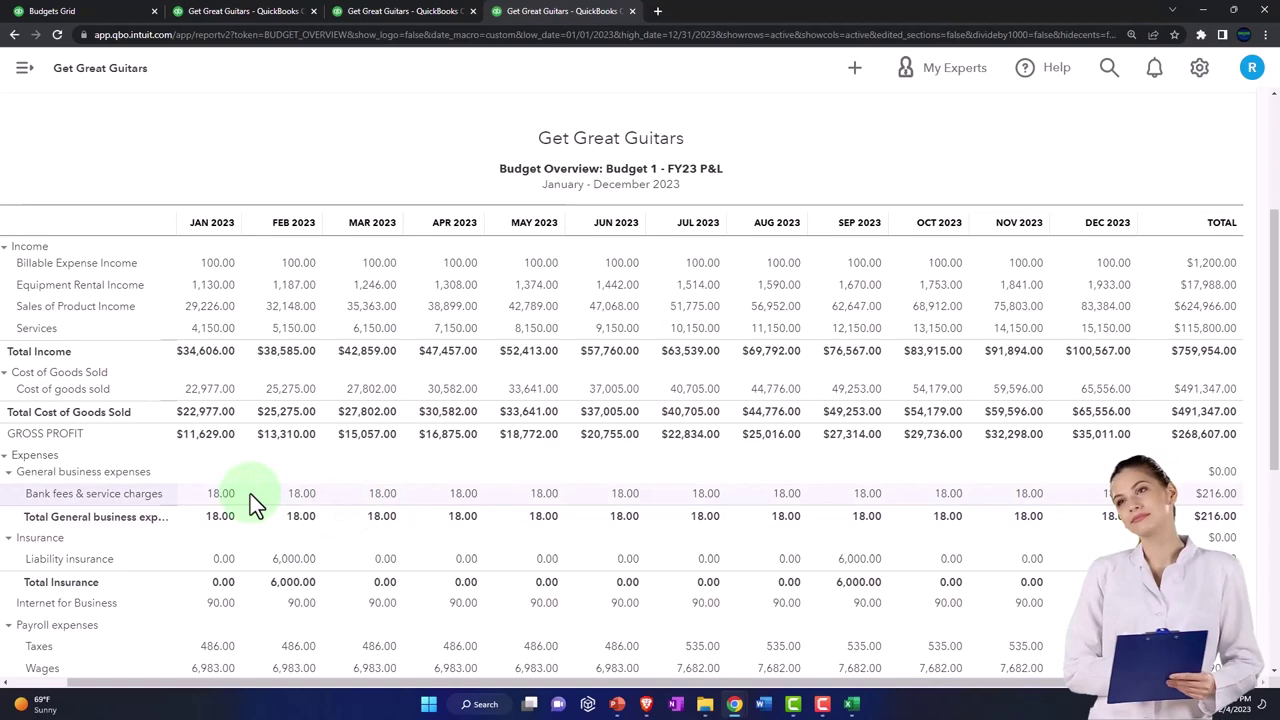
scroll(250, 494, down, 2)
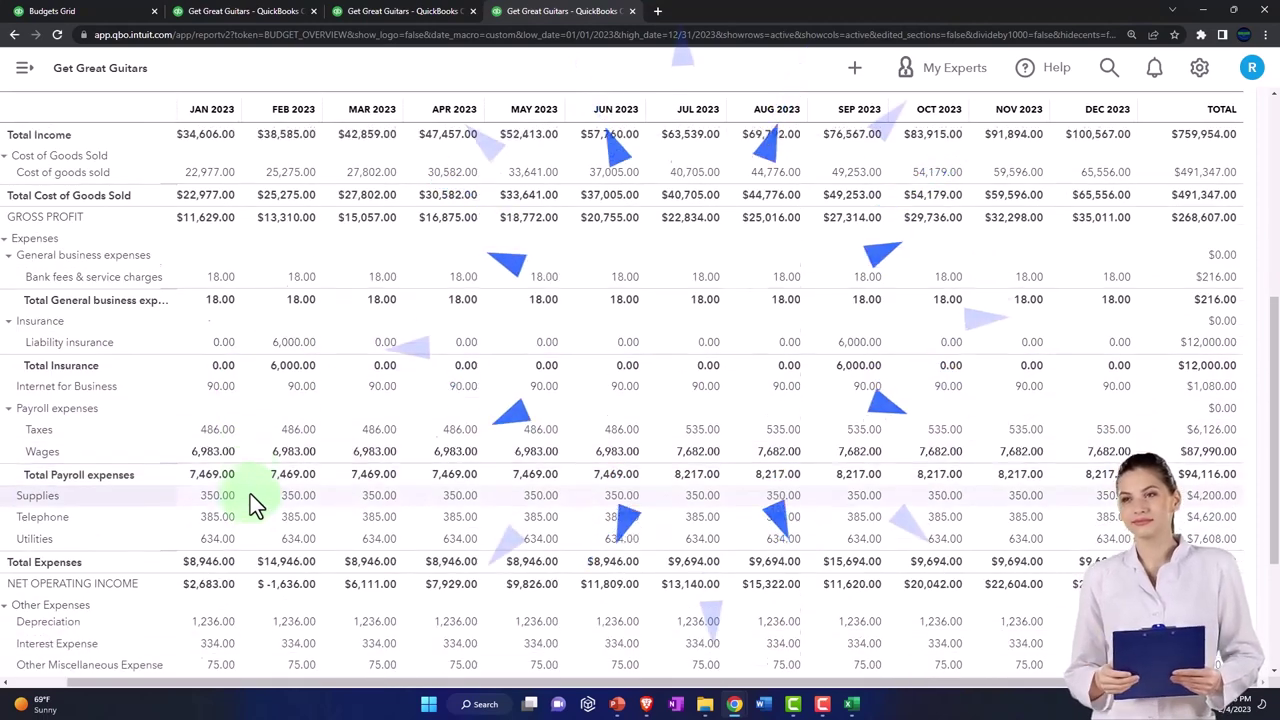
scroll(250, 494, down, 1)
scroll(250, 494, down, 1)
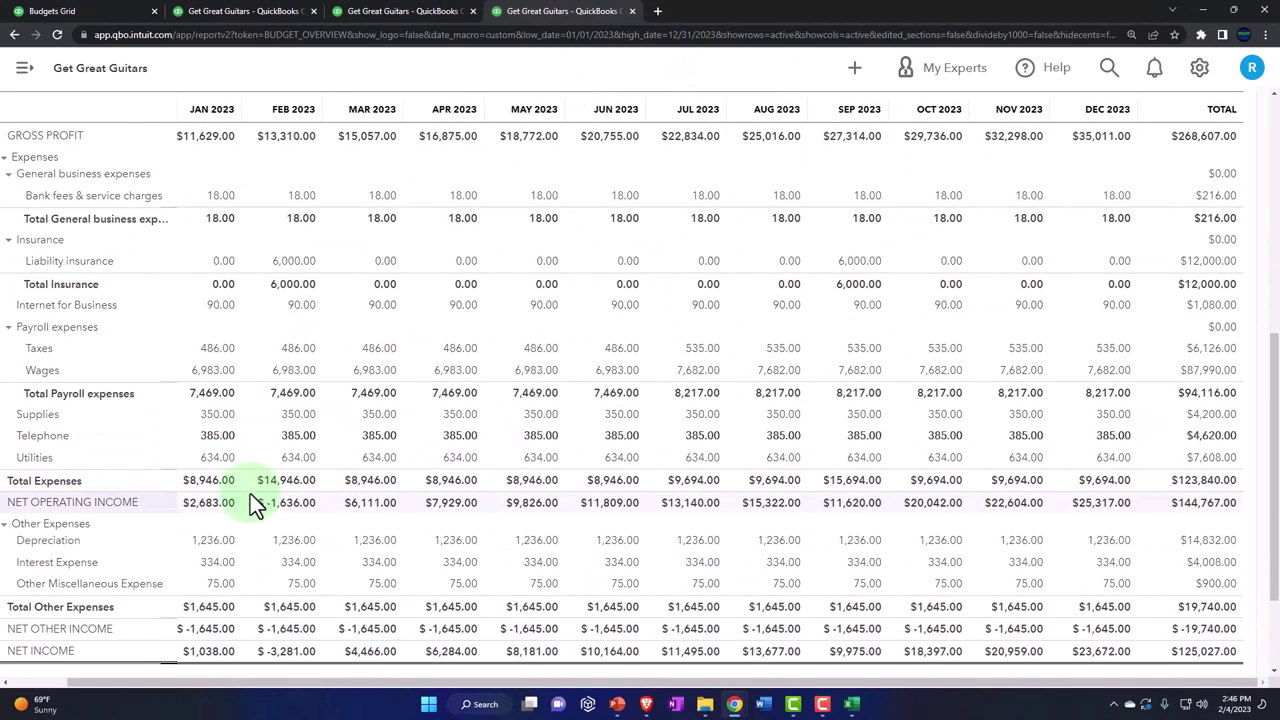
scroll(250, 494, down, 1)
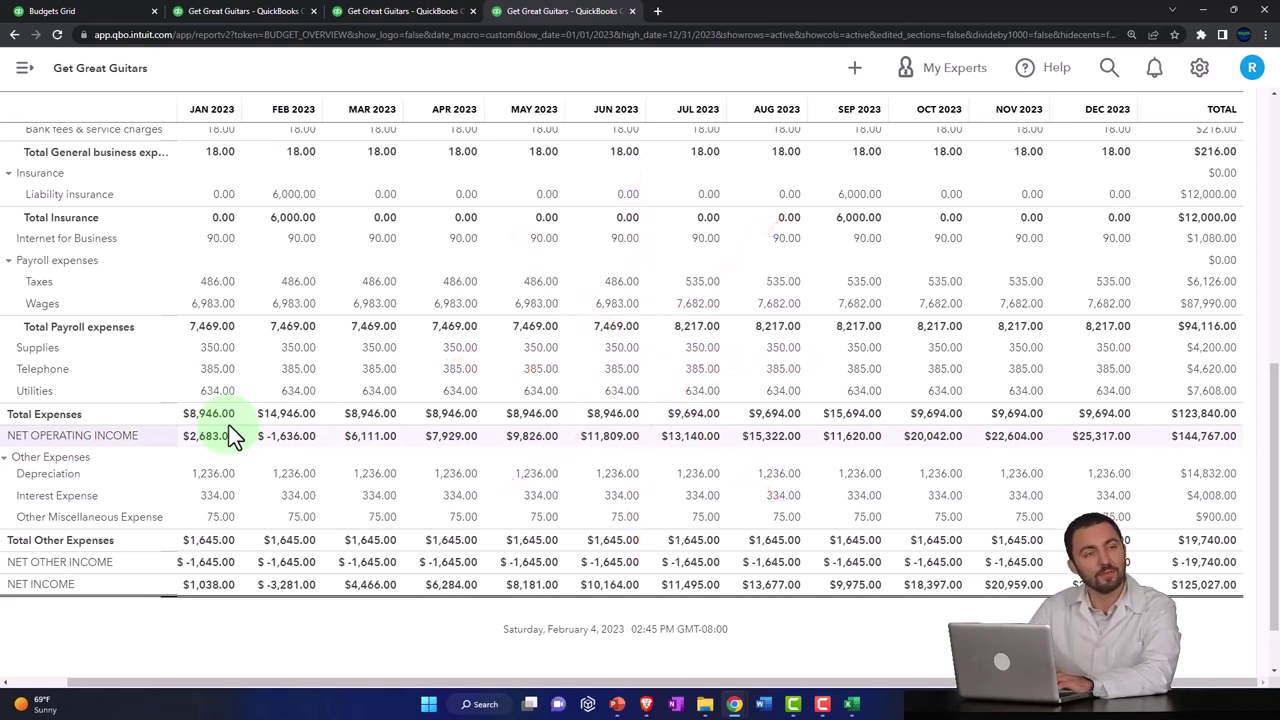
Step: Step through the Excel budget's Interest Expense row from January to May to examine its monthly amounts and return to the report
click(852, 705)
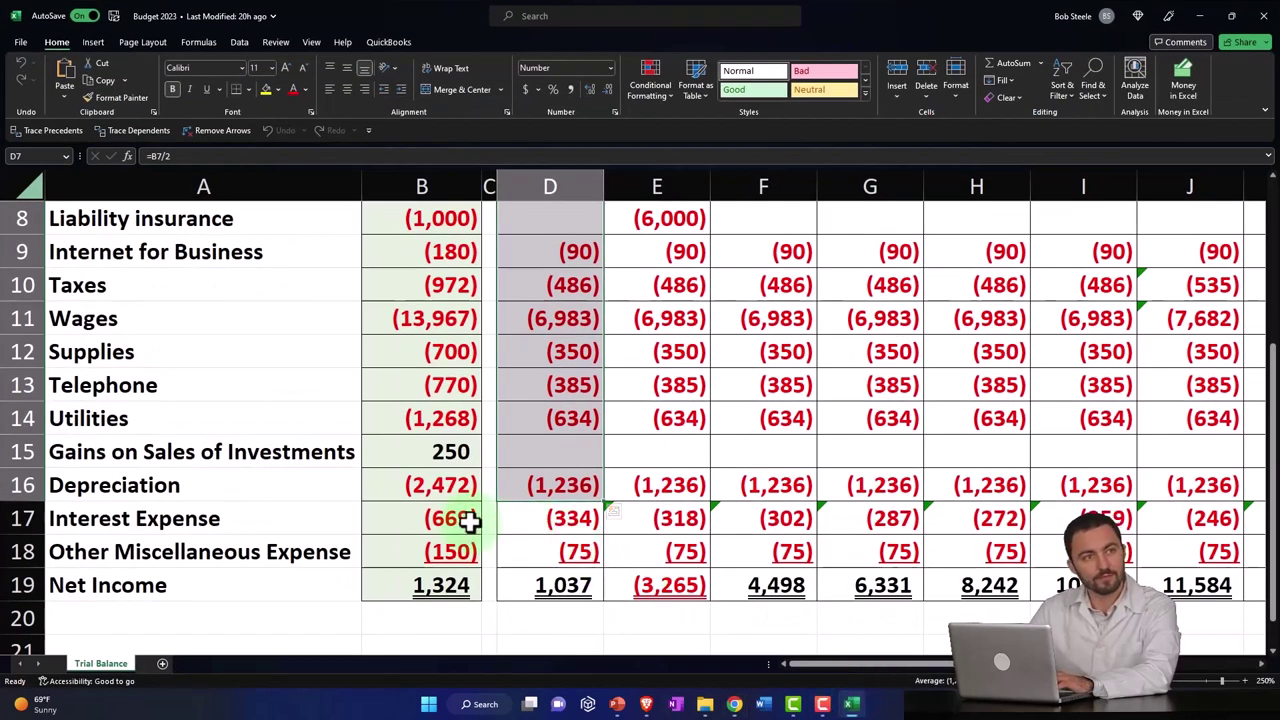
click(513, 519)
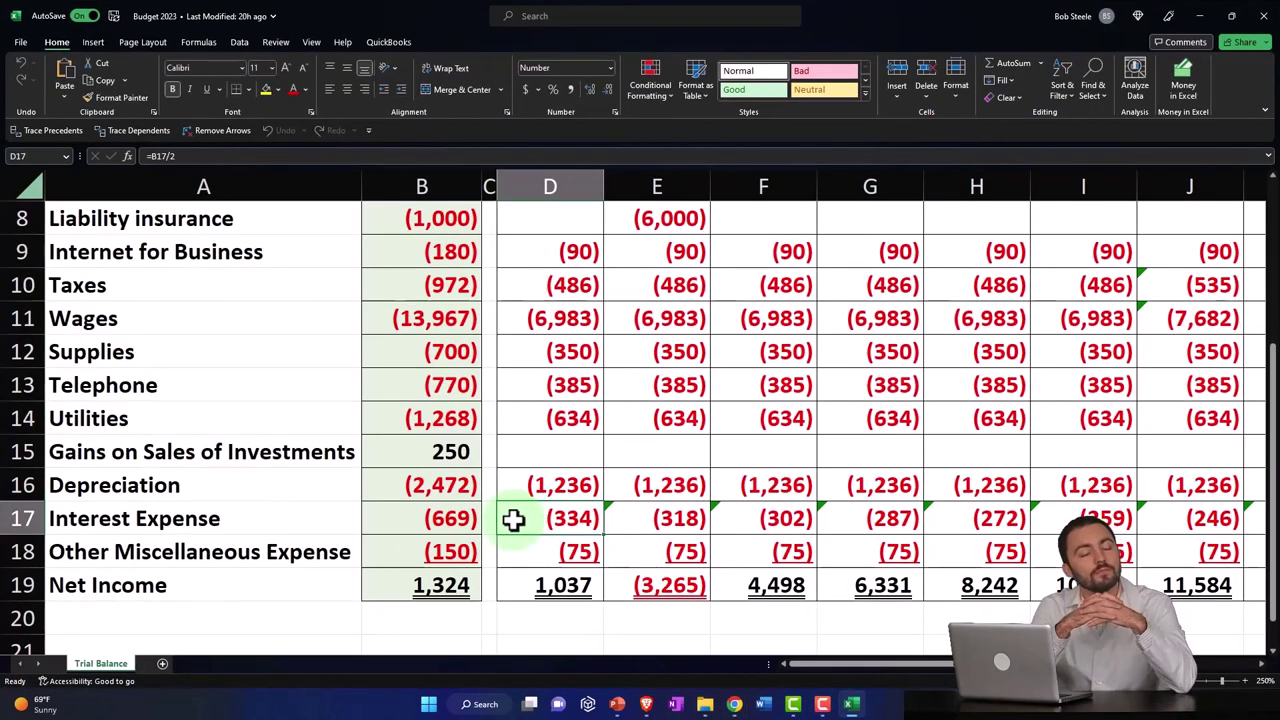
key(Right)
key(Right)
key(Right)
key(Right)
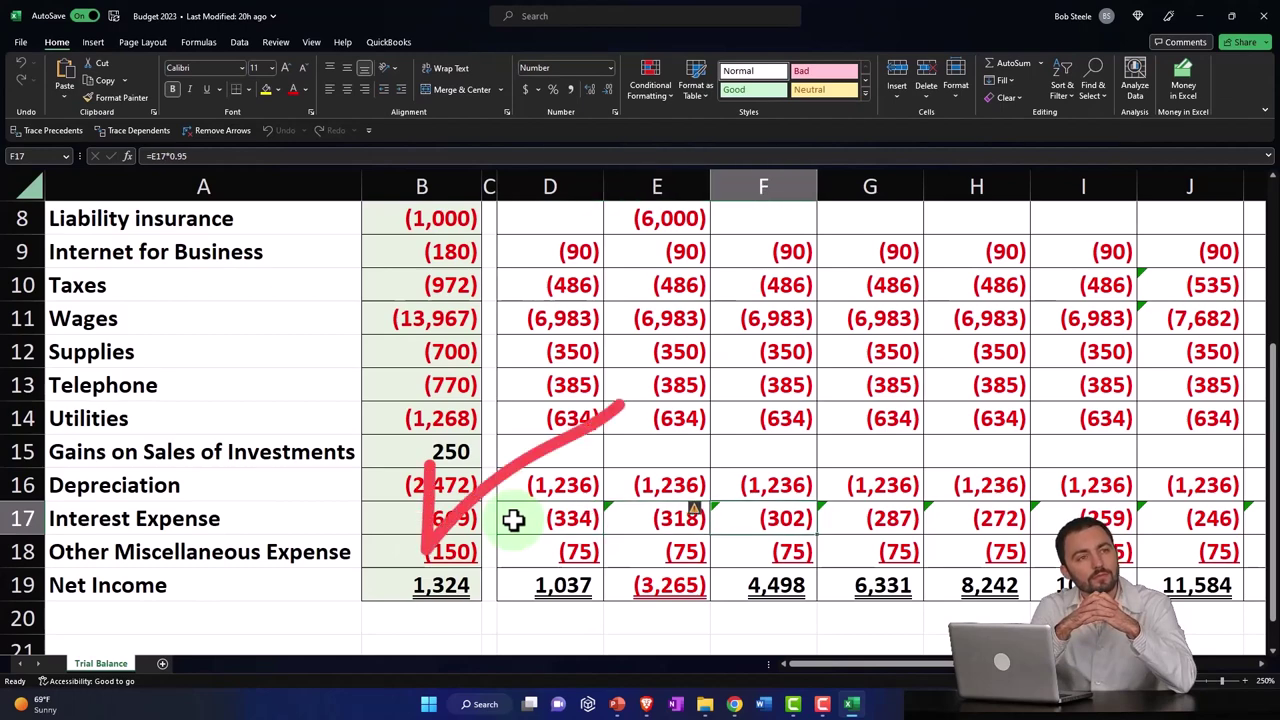
click(513, 519)
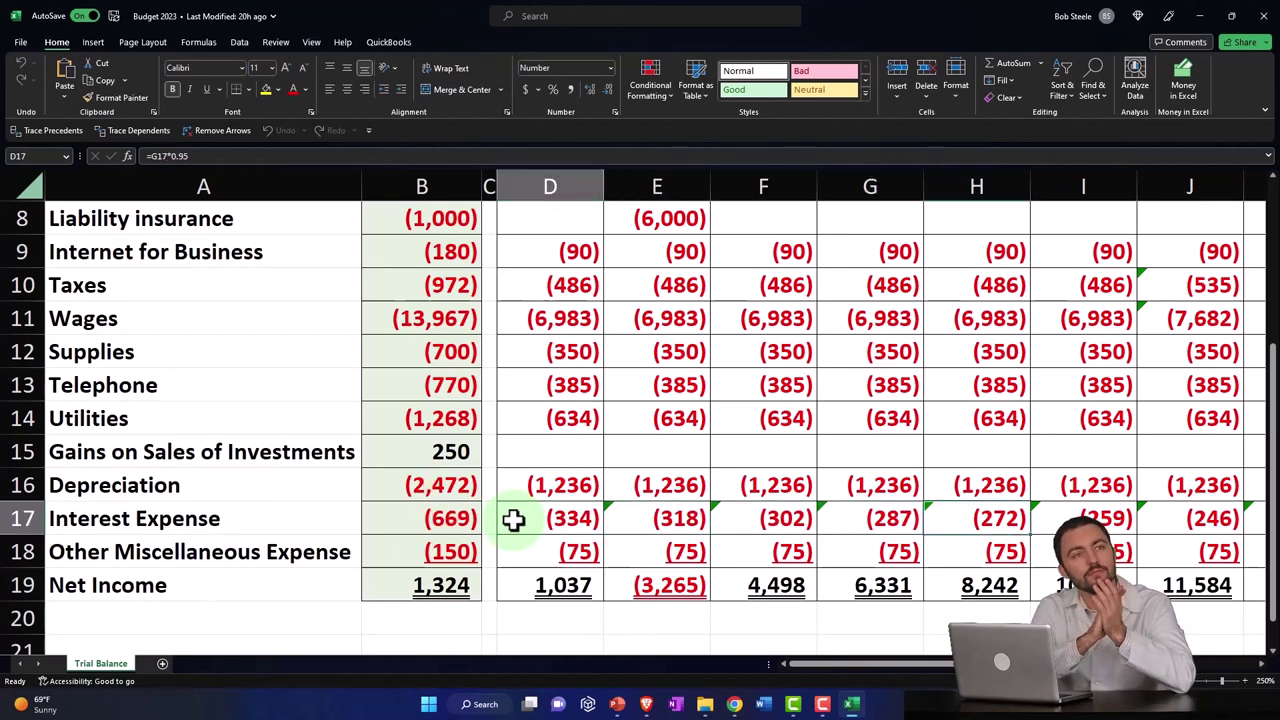
click(851, 705)
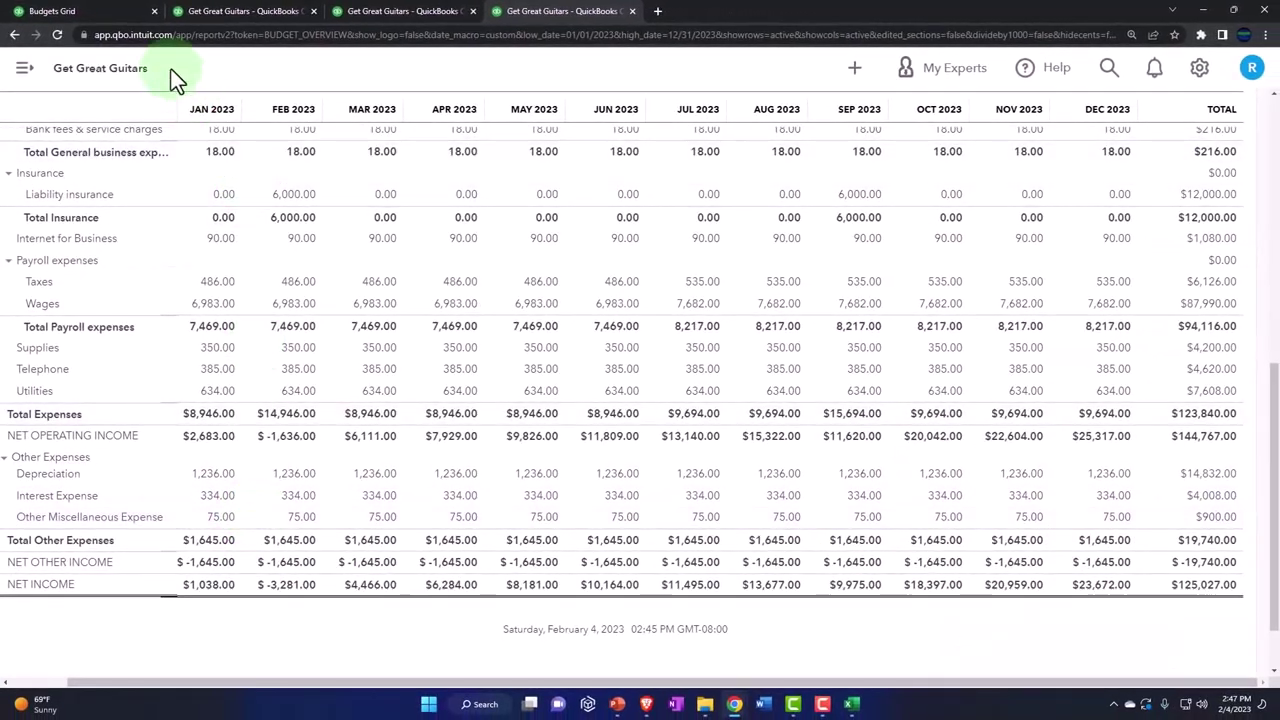
Step: Set Budget 1's January to December Interest Expense to 334, 318, 302, 287, 272, 259, 246, 233, 222, 211, 200 and 190, and save
click(110, 9)
scroll(117, 471, down, 8)
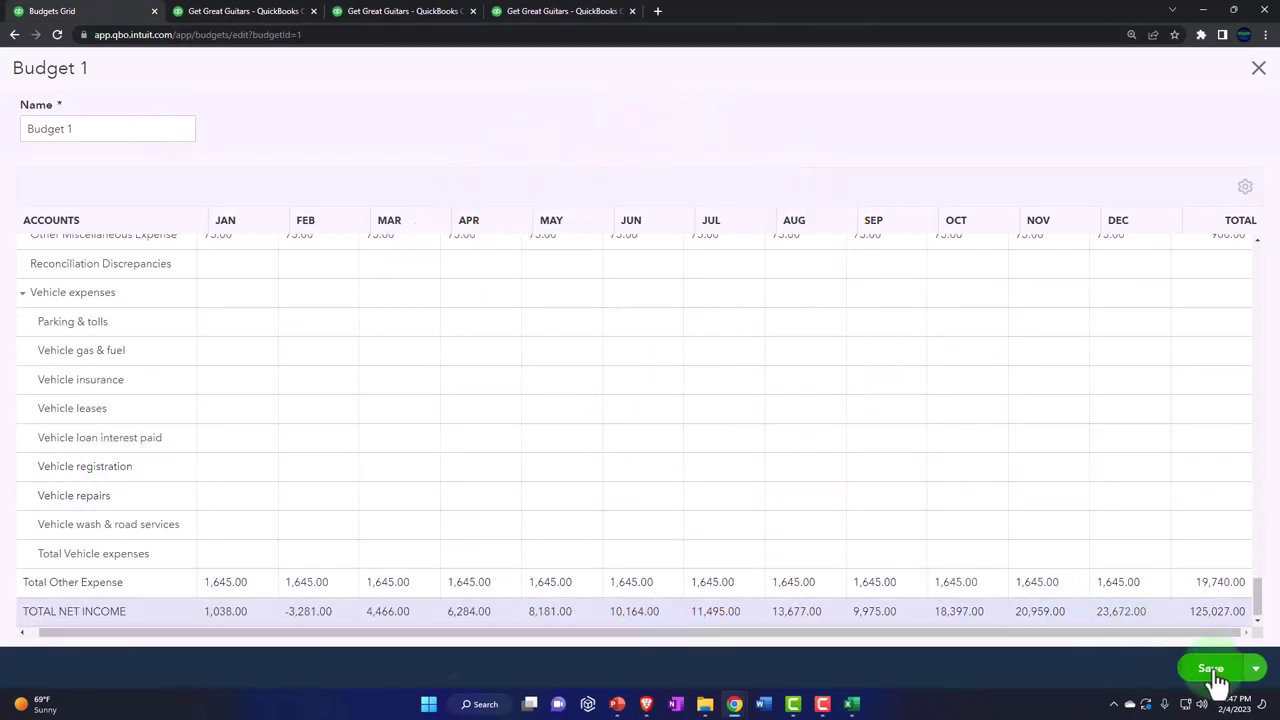
click(1256, 674)
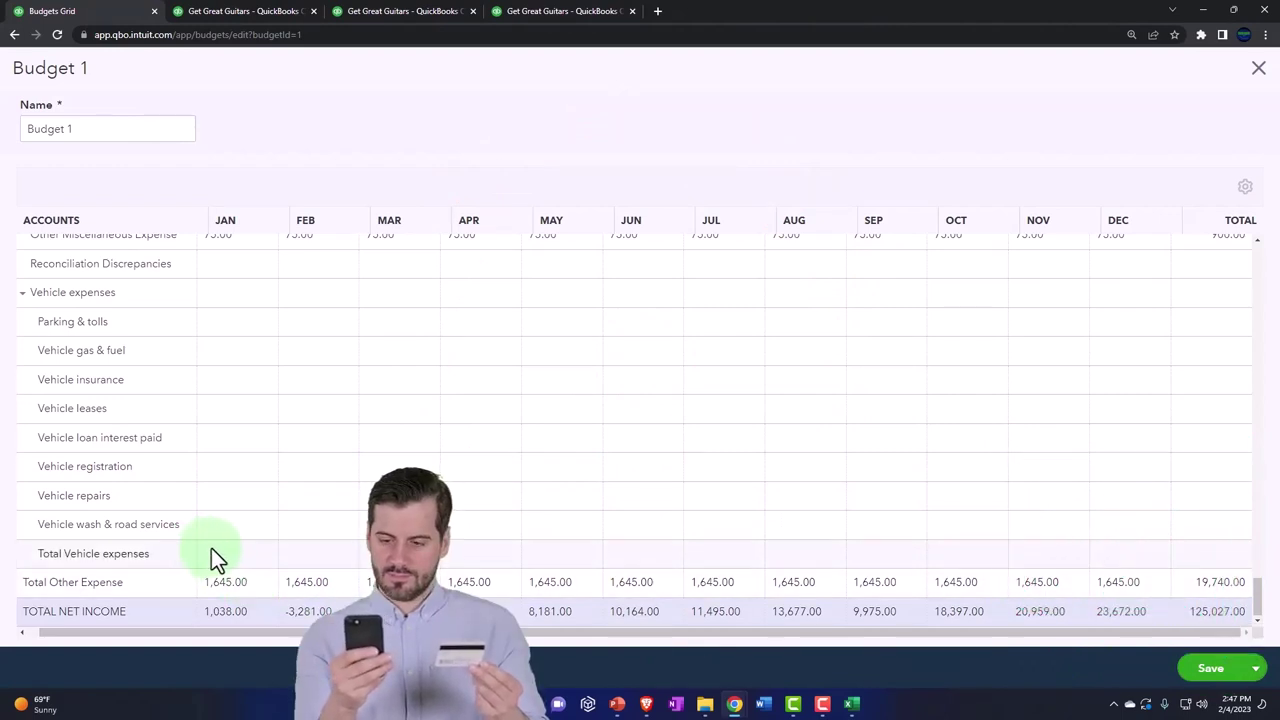
scroll(211, 548, up, 2)
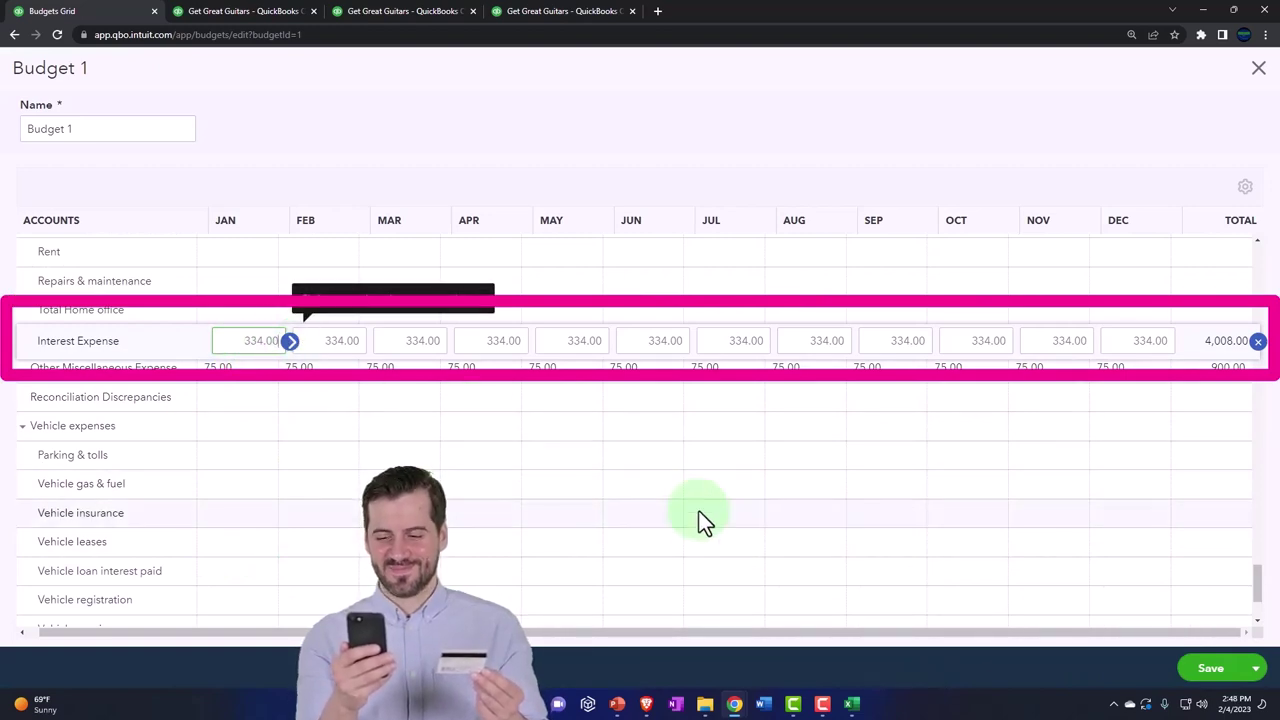
click(851, 704)
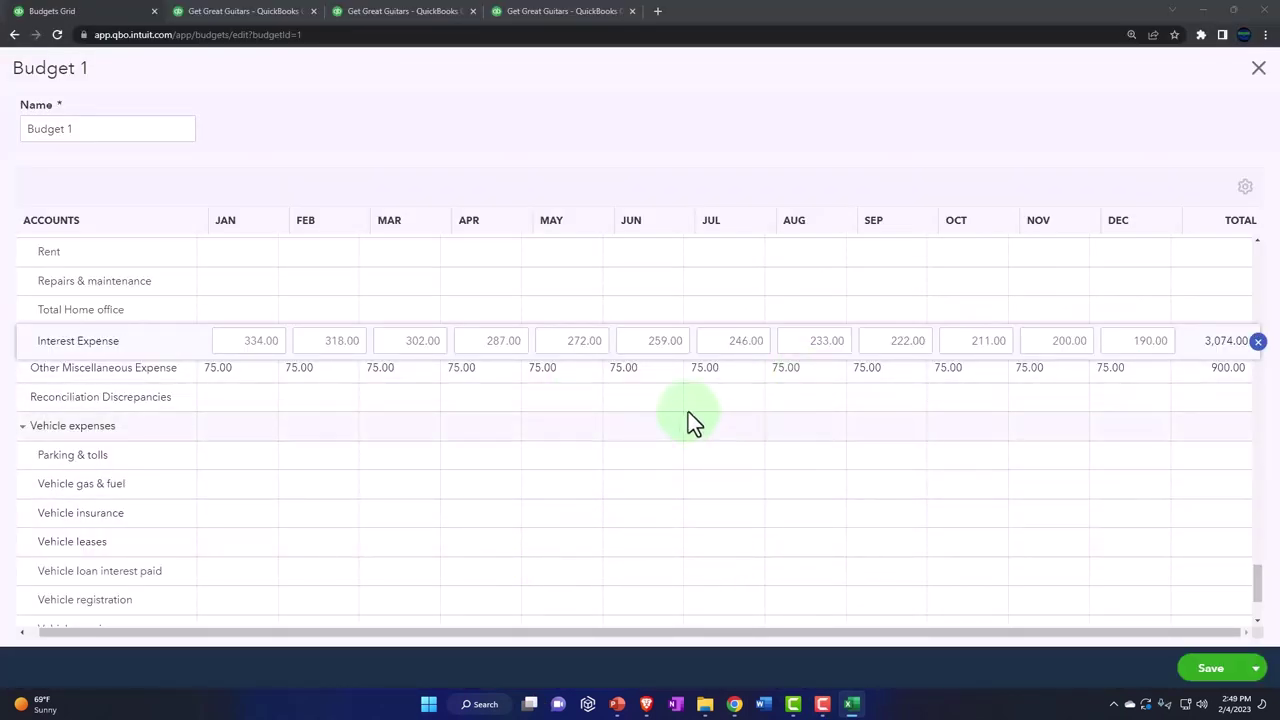
click(646, 402)
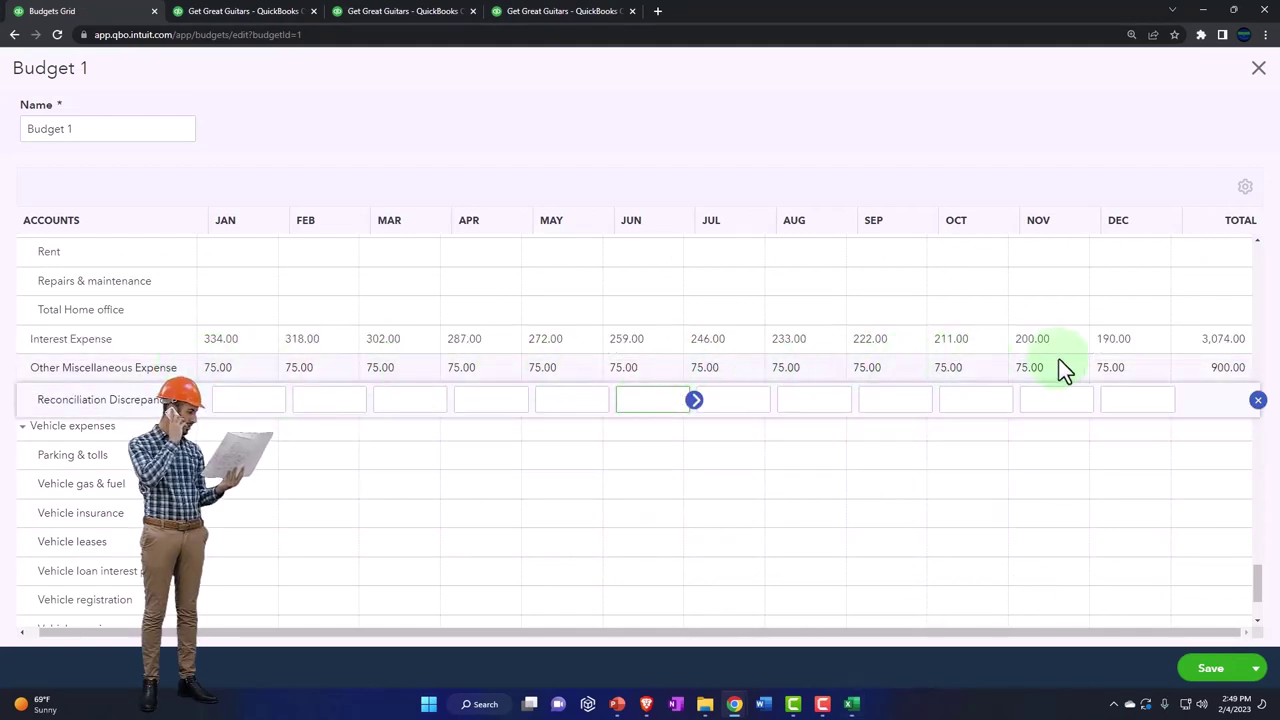
click(1217, 678)
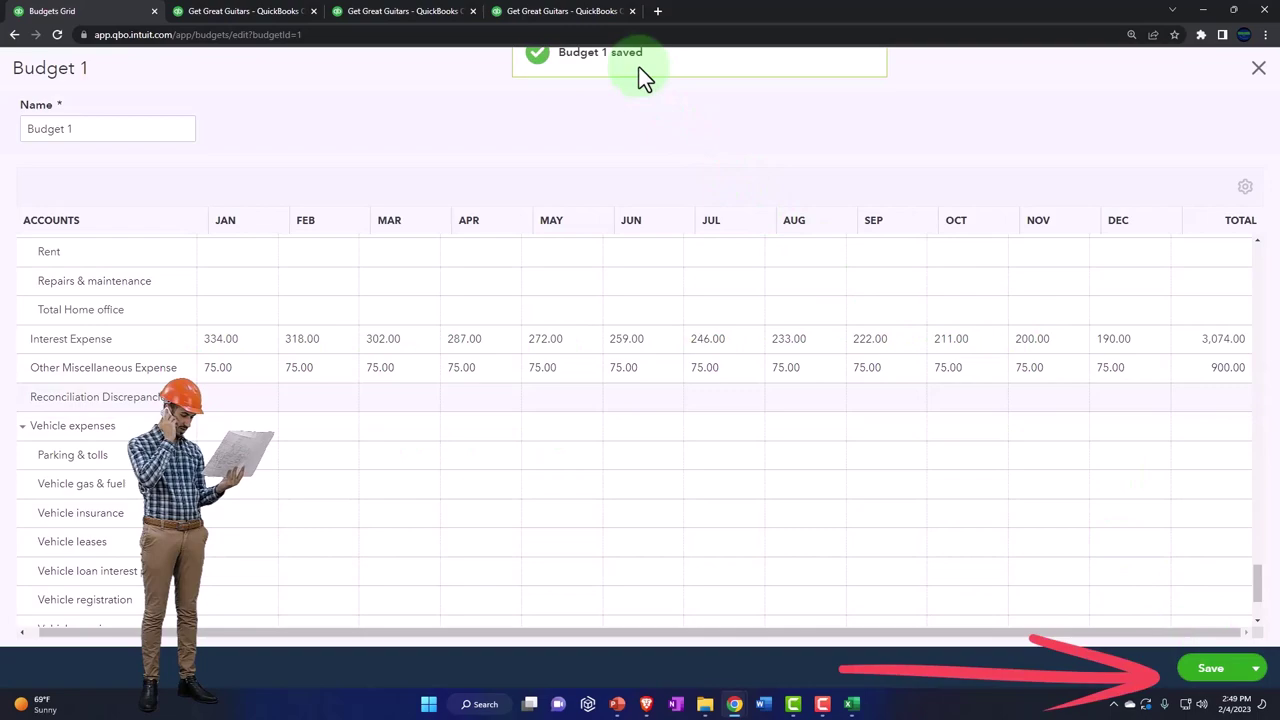
Step: Rerun the Budget Overview report with the saved budget and review it down to net income
click(548, 12)
scroll(431, 260, up, 10)
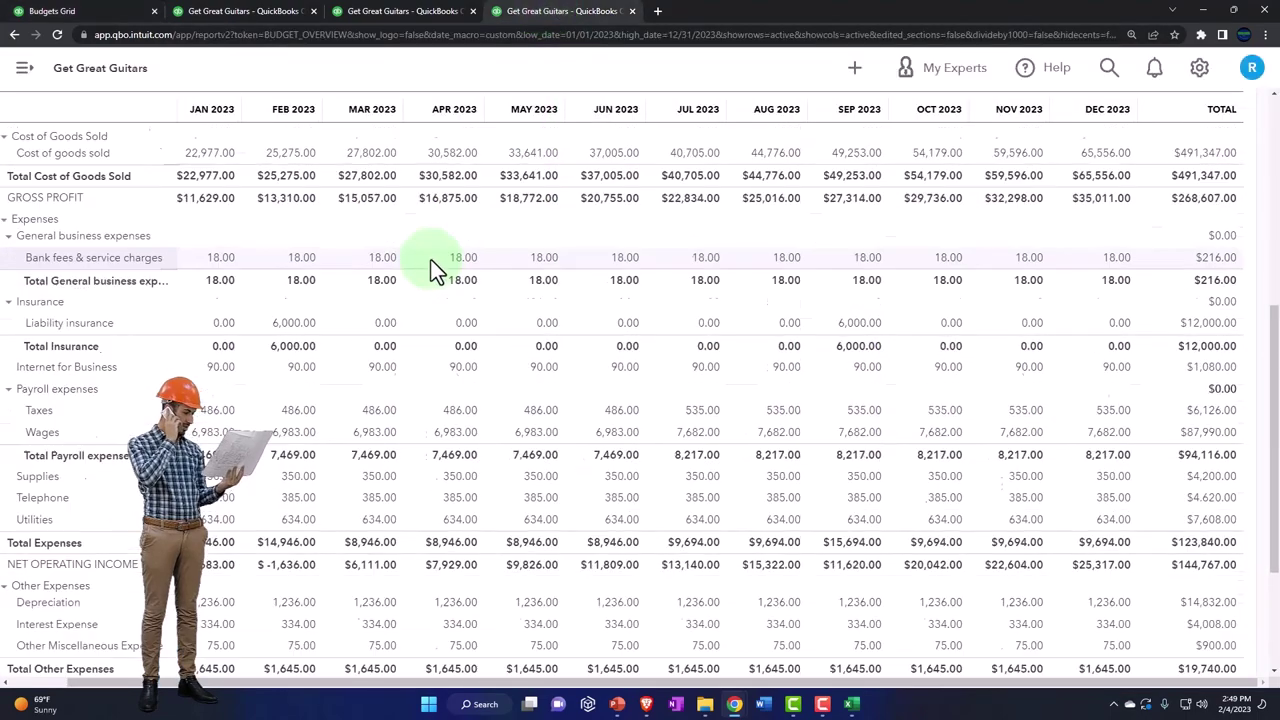
click(447, 260)
scroll(423, 470, down, 2)
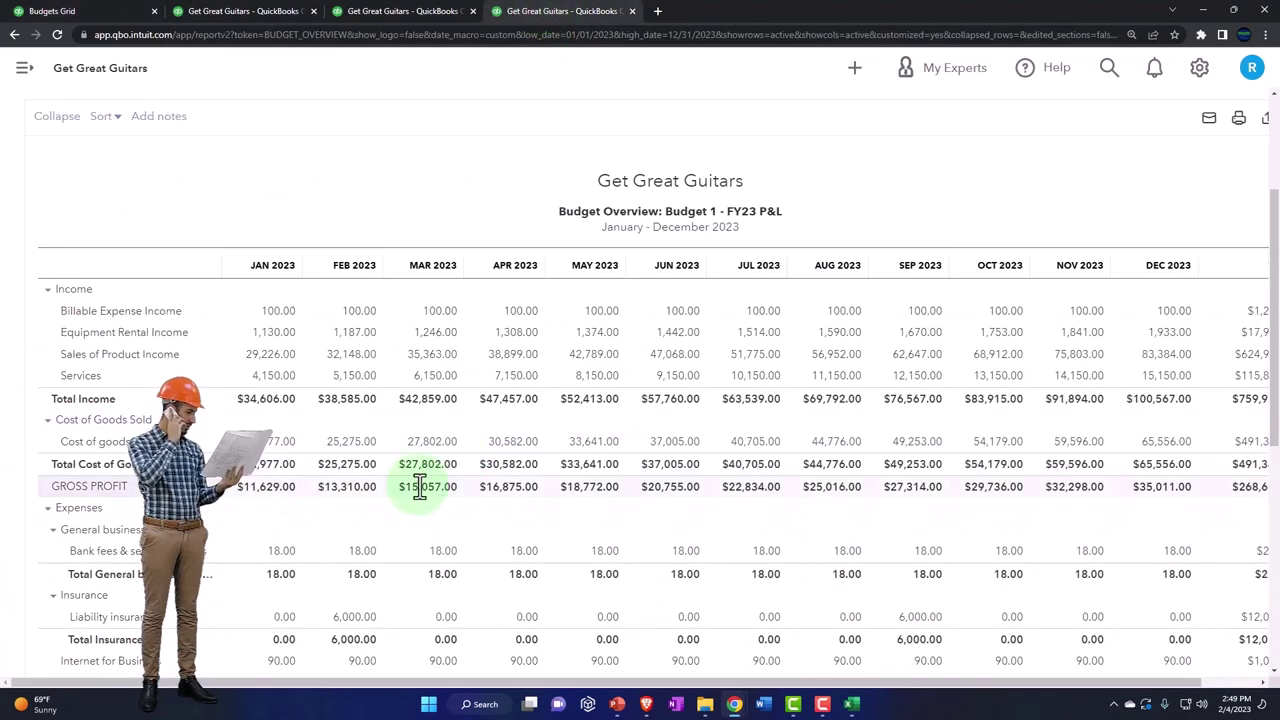
scroll(205, 450, down, 3)
scroll(210, 450, down, 2)
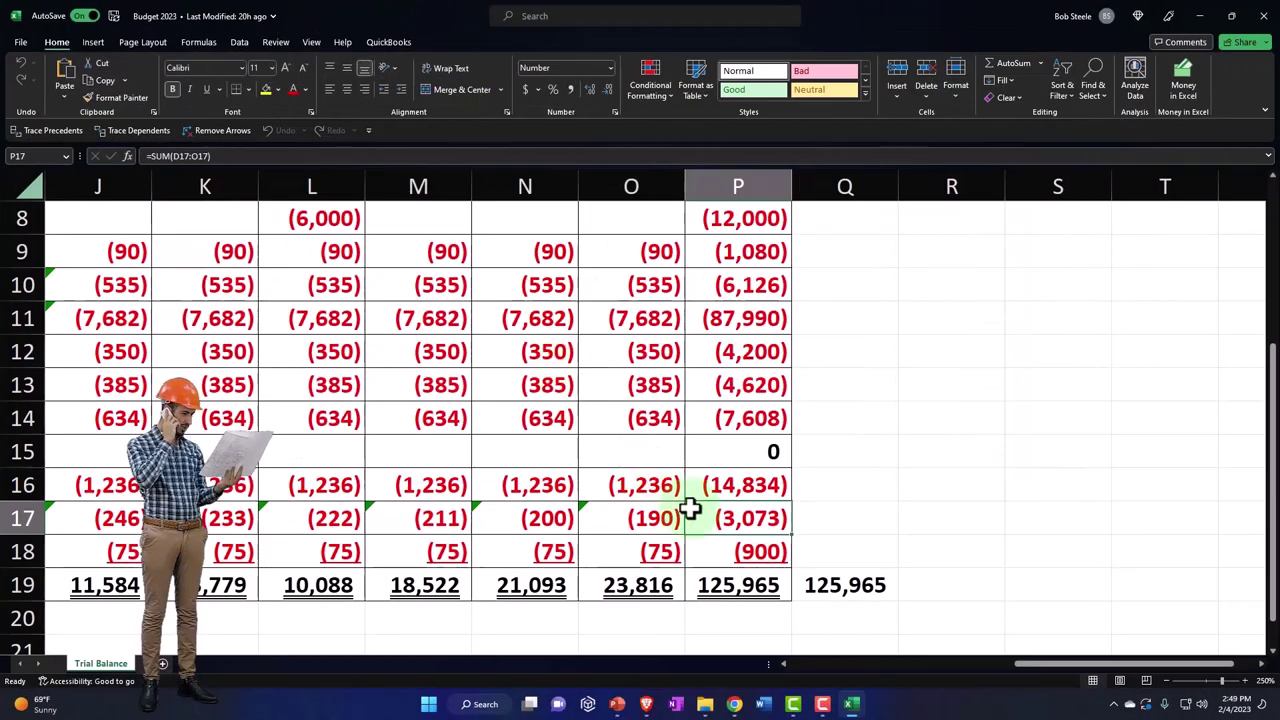
Step: Compare total net income in P19 of the Excel budget with the refreshed report's Total column
click(735, 590)
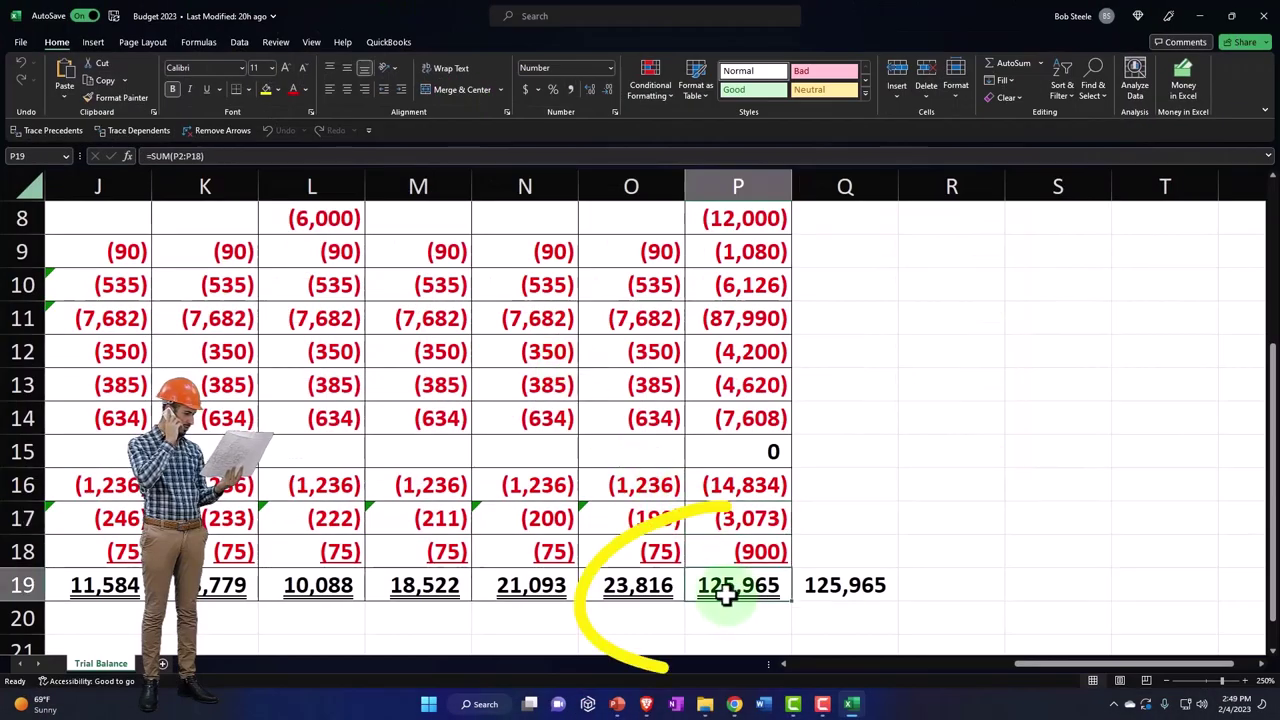
click(851, 705)
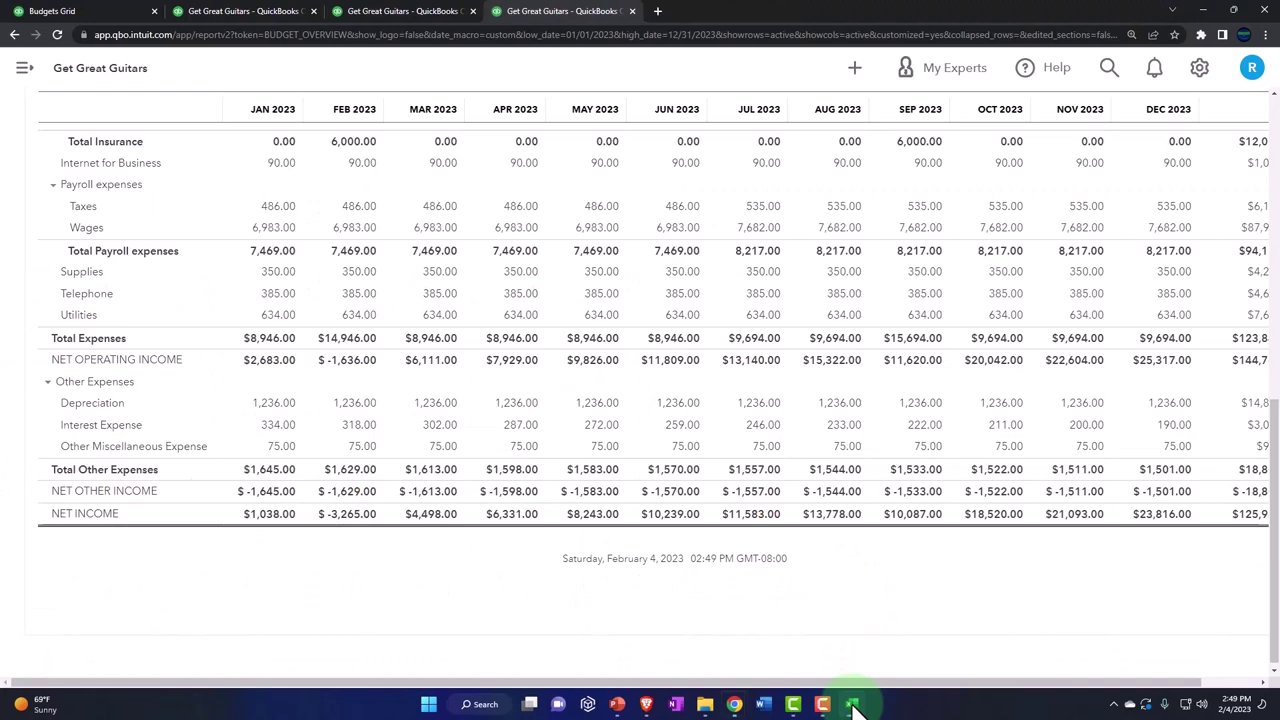
drag(993, 680, 1100, 682)
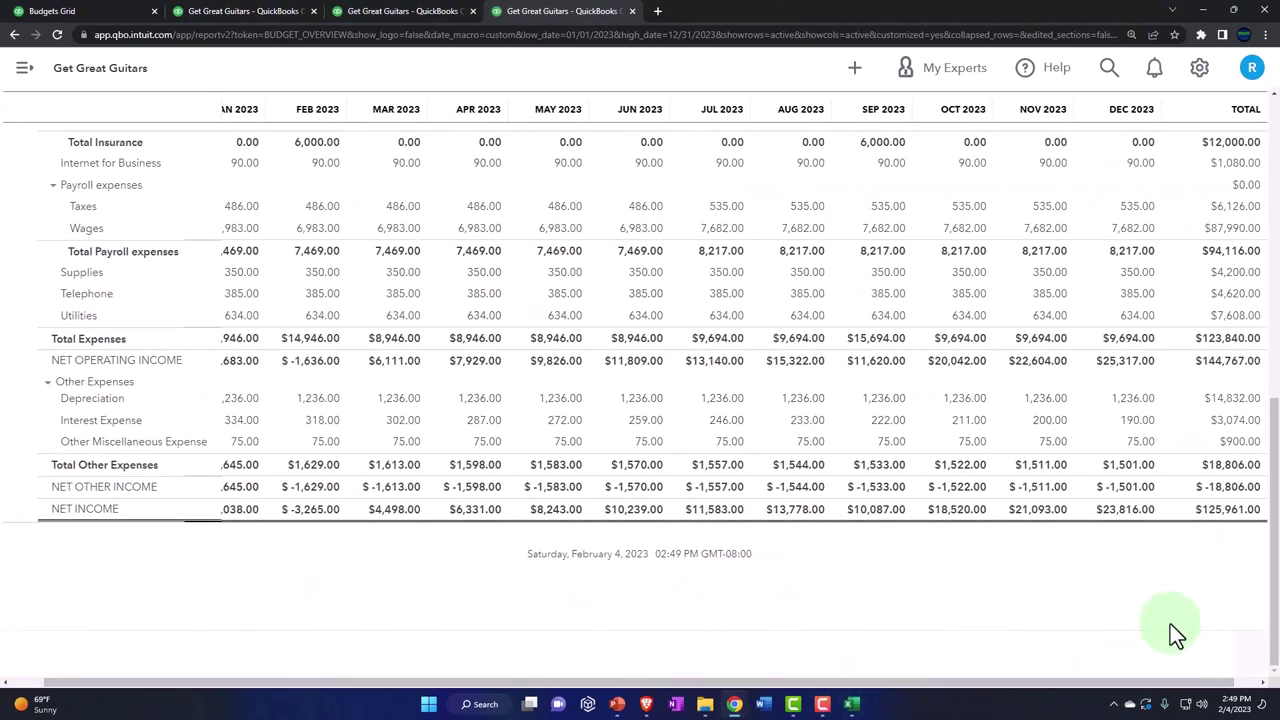